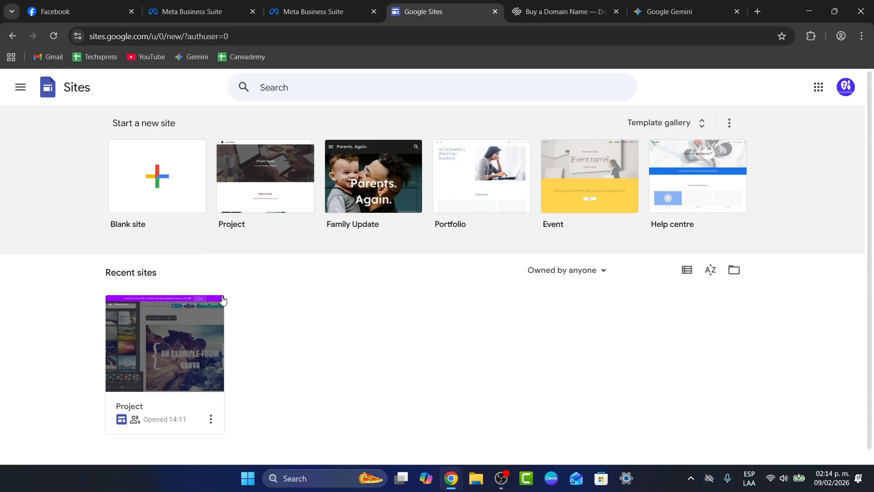
# Open the recent Project site and publish its updated Menú page
pyautogui.click(212, 349)
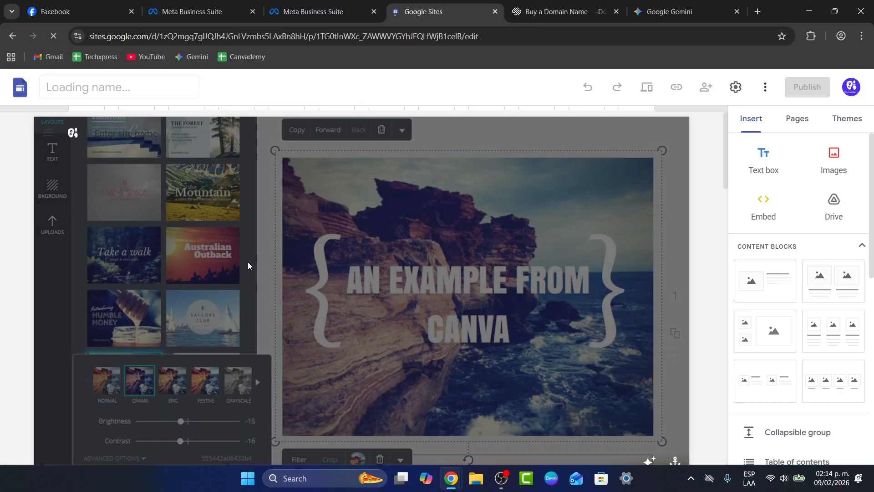
pyautogui.scroll(-3, 416, 255)
pyautogui.scroll(-10, 416, 263)
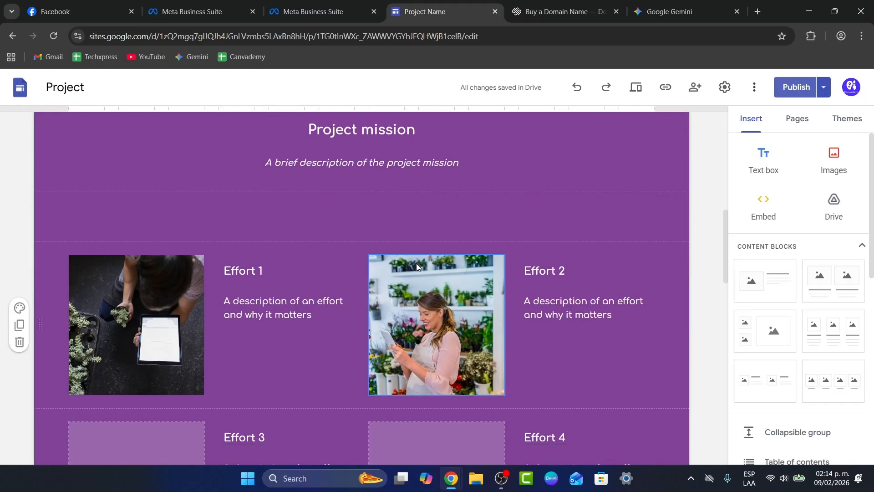
pyautogui.scroll(15, 416, 266)
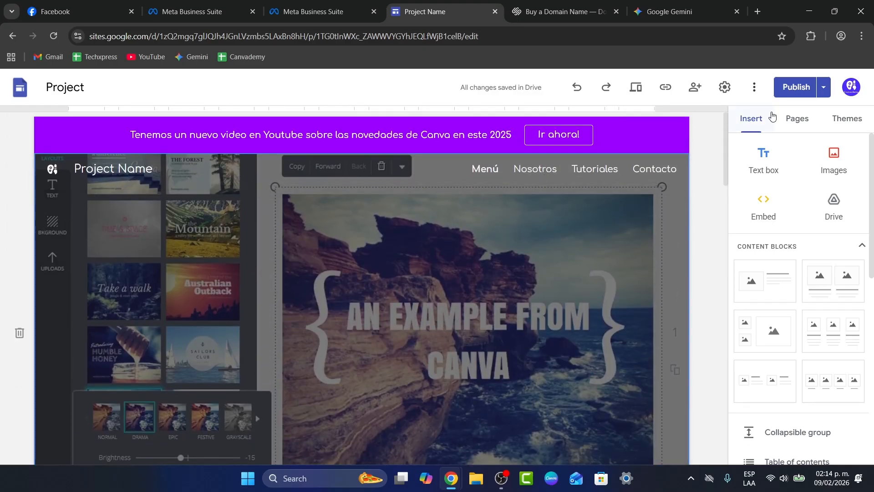
pyautogui.click(797, 87)
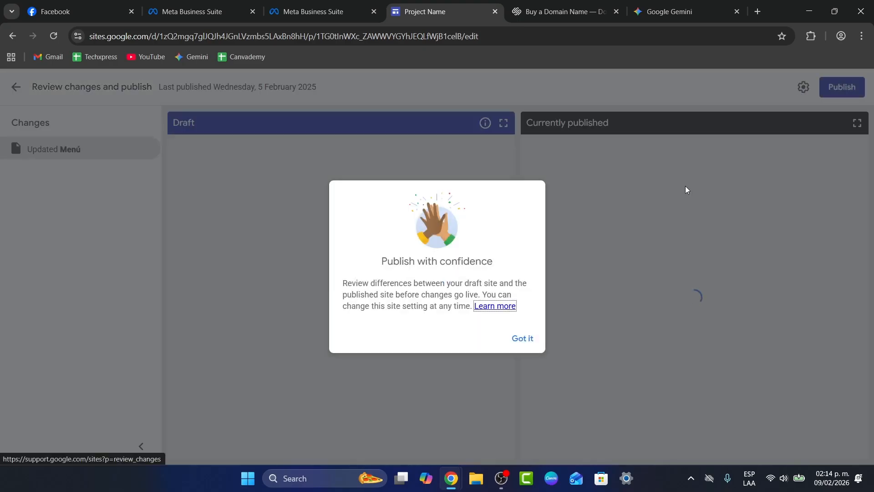
pyautogui.click(524, 341)
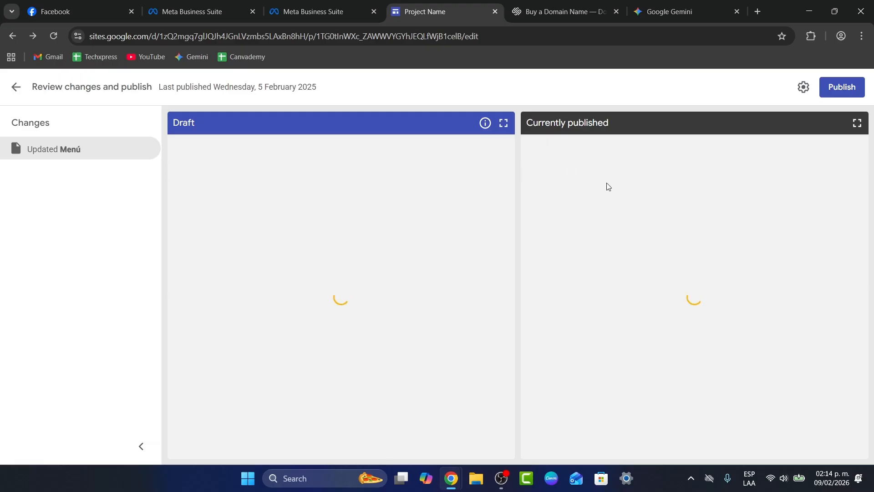
pyautogui.click(841, 87)
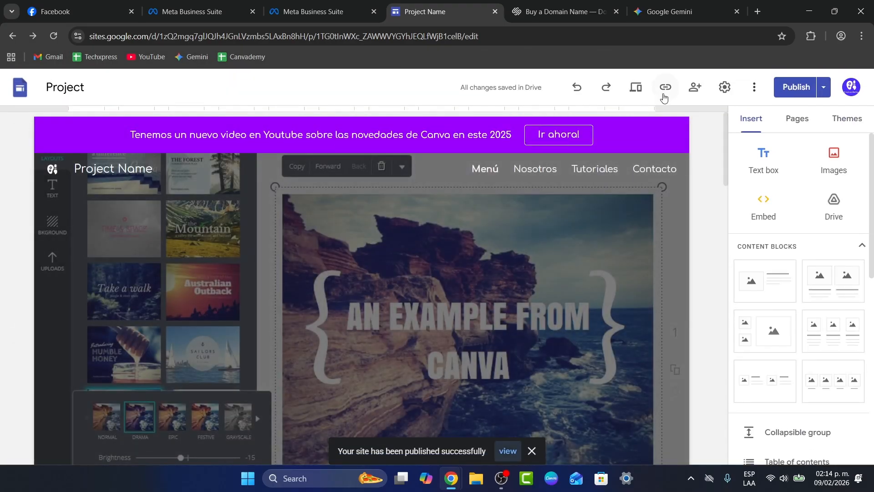
# Examine the web address in the published site link
pyautogui.click(662, 92)
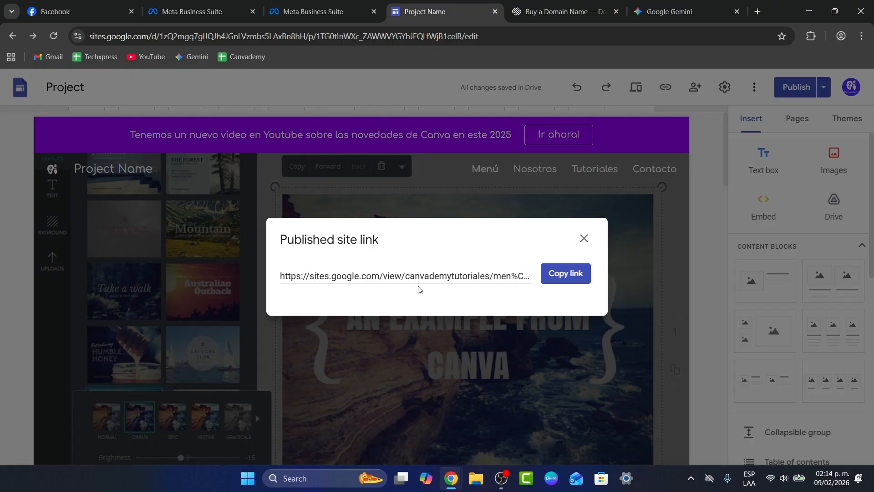
pyautogui.click(584, 238)
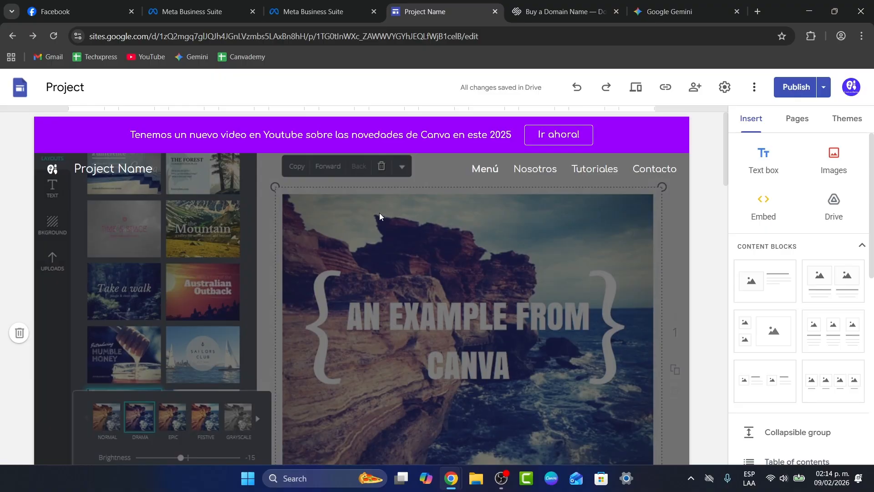
pyautogui.click(665, 87)
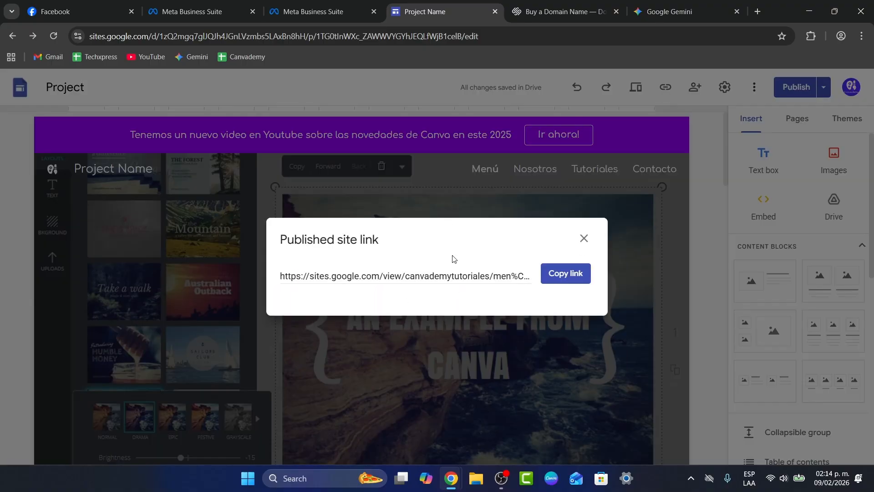
pyautogui.moveTo(354, 276); pyautogui.dragTo(504, 285)
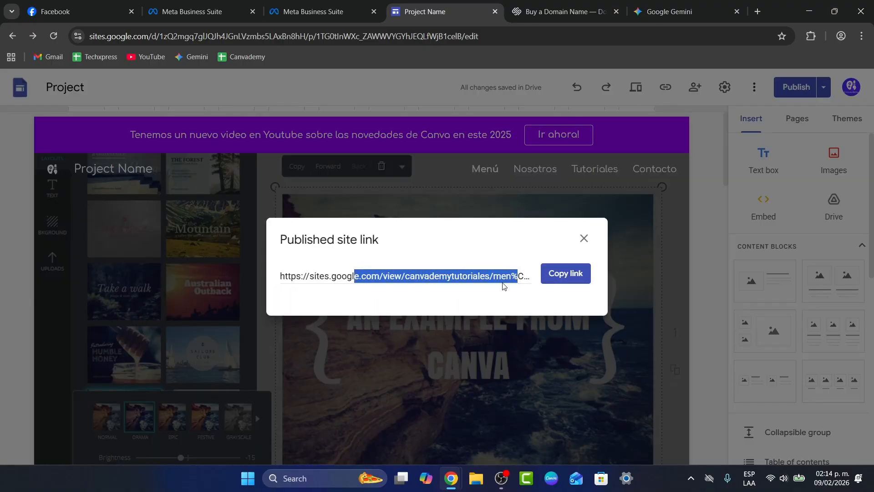
pyautogui.click(583, 241)
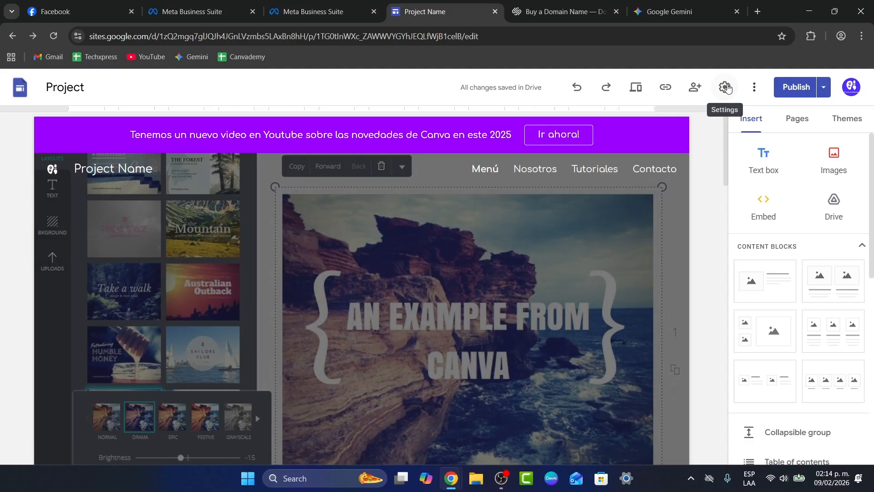
# Start connecting a custom domain from the site's settings, keeping the www prefix
pyautogui.click(726, 87)
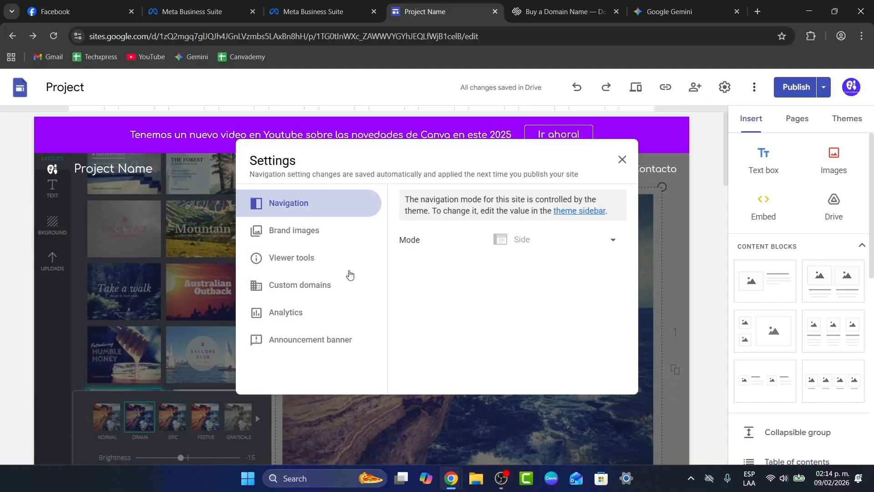
pyautogui.click(299, 287)
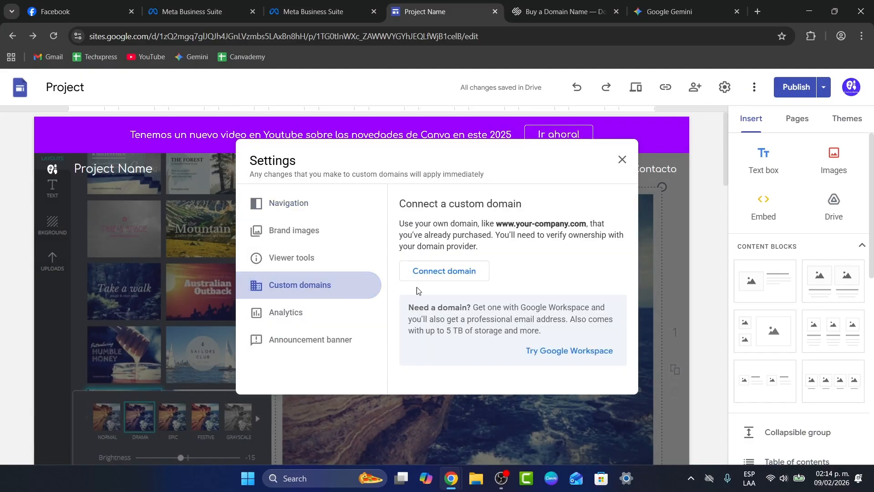
pyautogui.moveTo(405, 204); pyautogui.dragTo(546, 208)
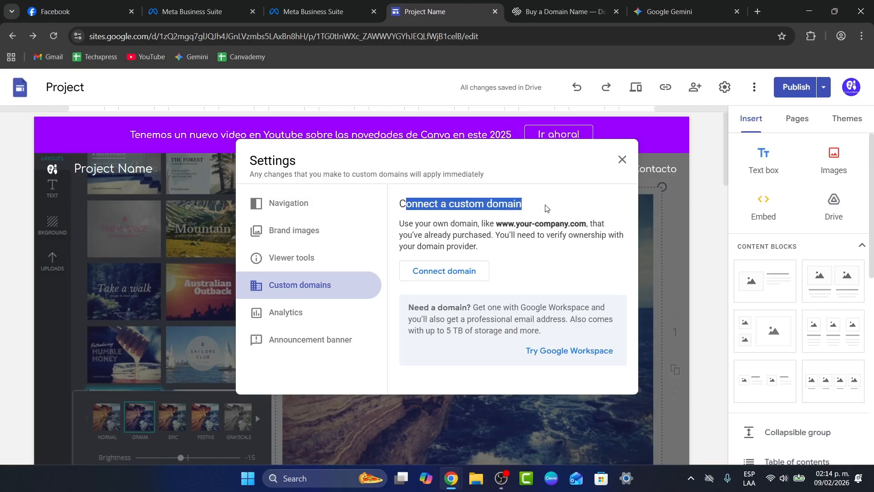
pyautogui.click(446, 270)
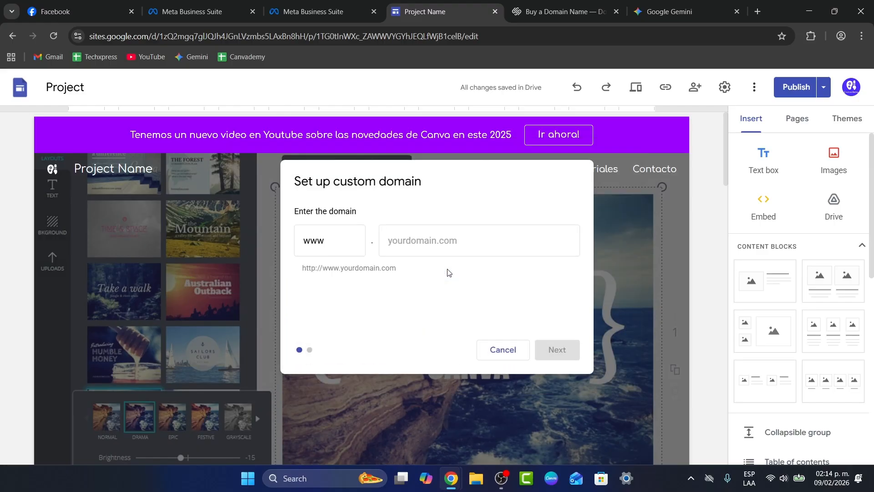
pyautogui.click(405, 250)
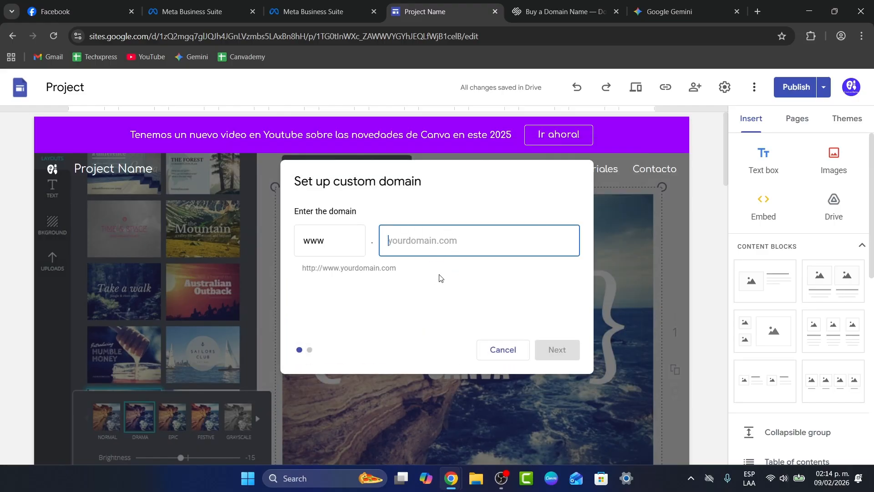
# Switch to Squarespace Domains and log in with a Google account, closing the Gemini page and the duplicate Meta Business Suite page
pyautogui.click(587, 9)
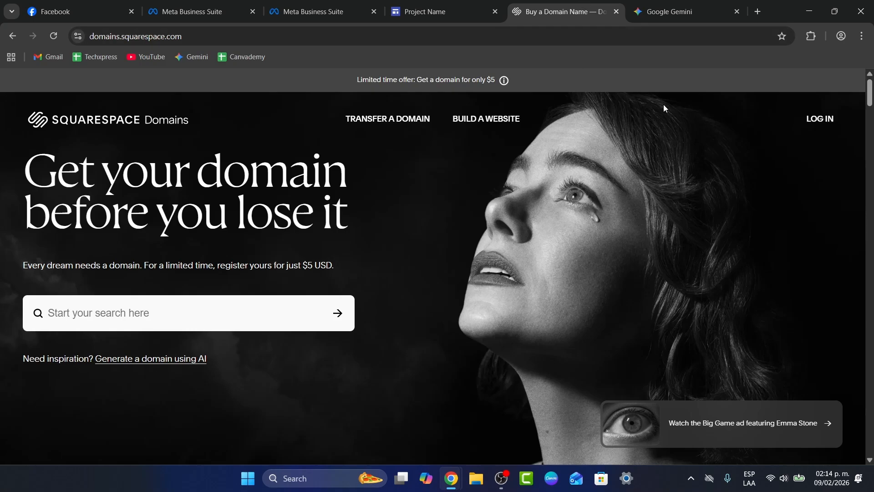
pyautogui.click(812, 124)
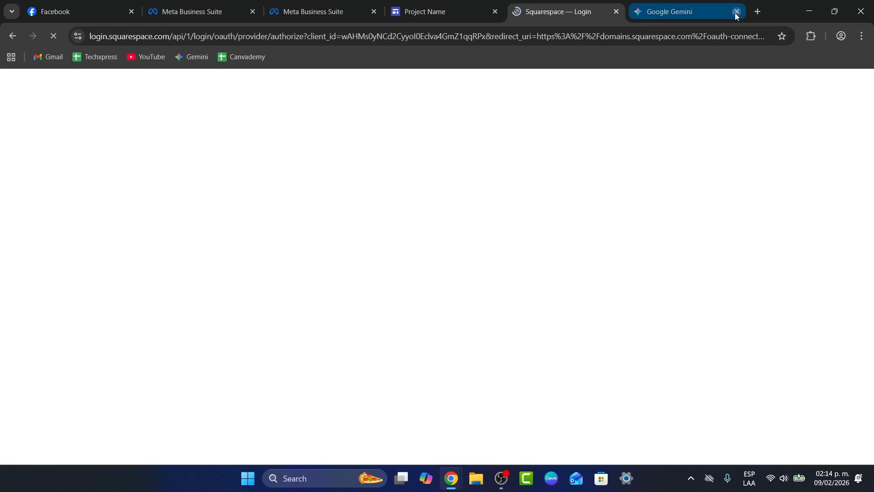
pyautogui.click(737, 12)
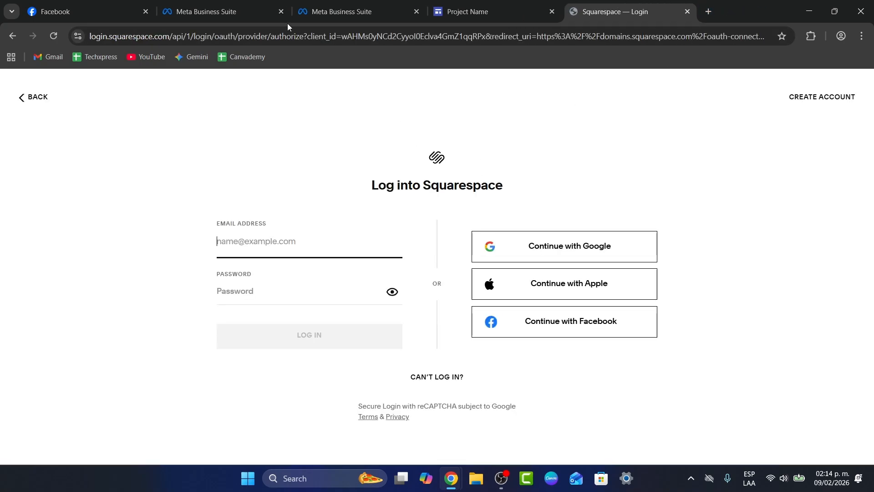
pyautogui.click(282, 13)
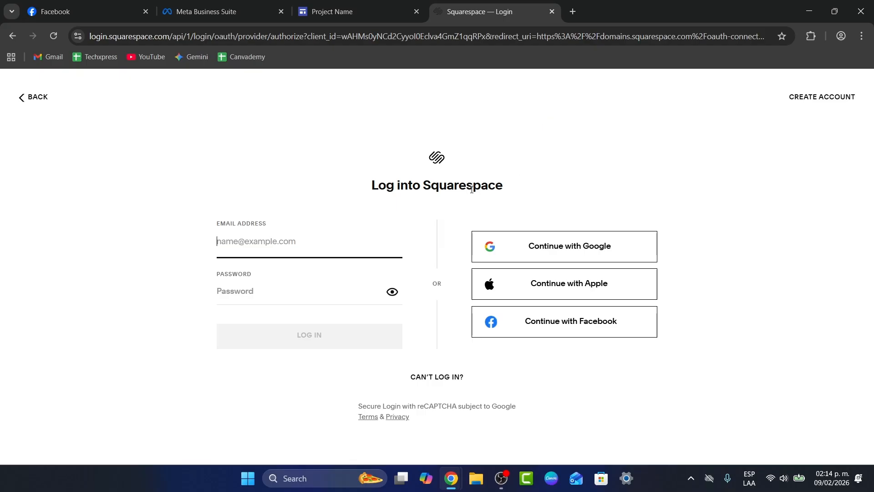
pyautogui.moveTo(521, 187); pyautogui.dragTo(353, 197)
pyautogui.click(622, 246)
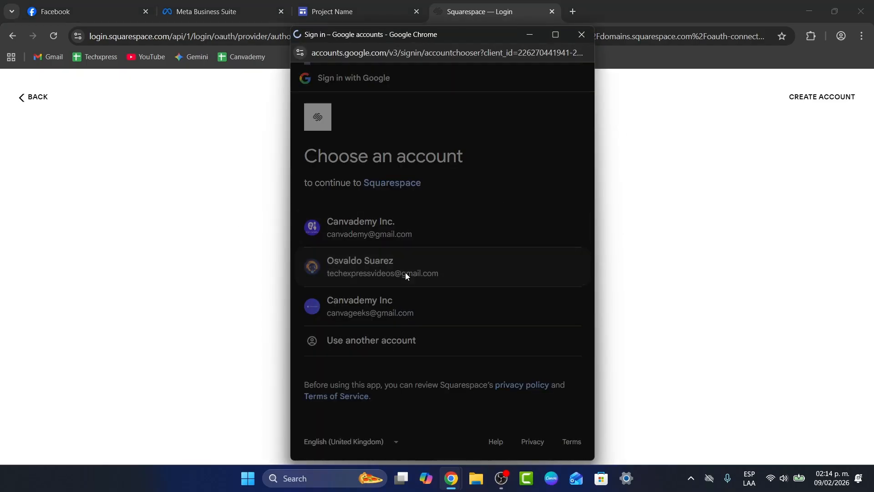
pyautogui.click(405, 272)
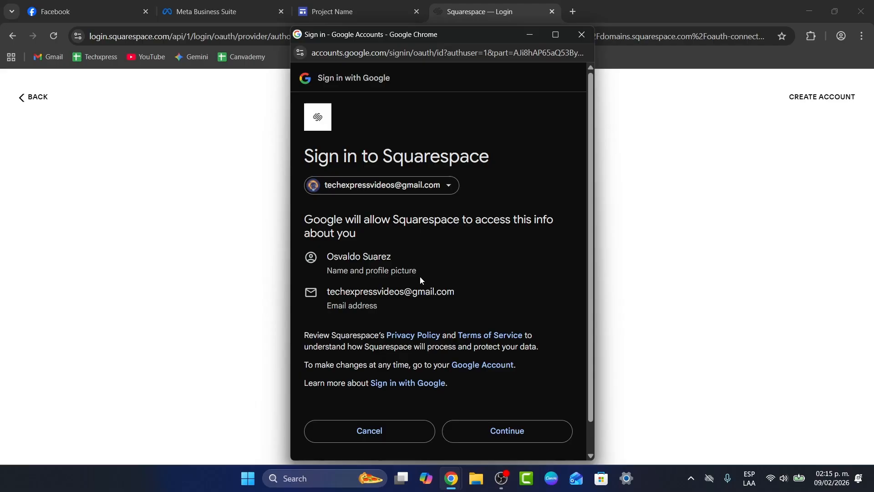
pyautogui.click(518, 436)
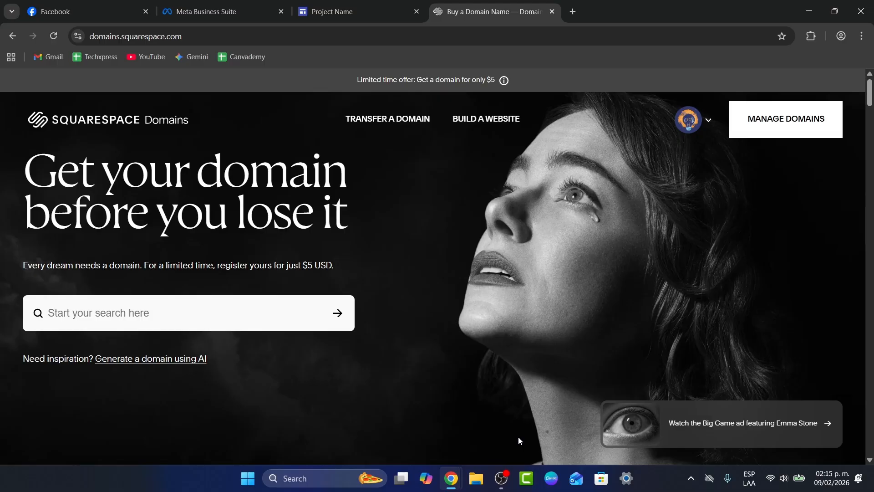
# Copy techexpress.ltd from the managed domains list and enter it as the custom domain in Google Sites
pyautogui.click(798, 120)
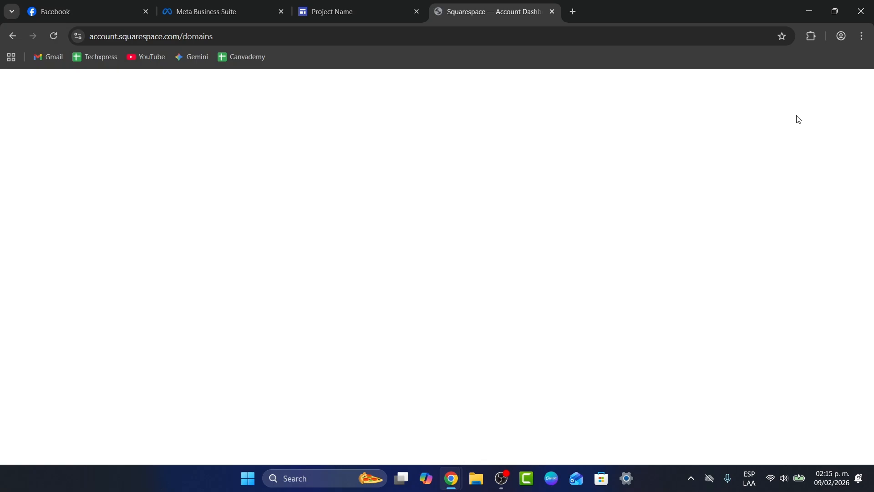
pyautogui.scroll(-3, 332, 260)
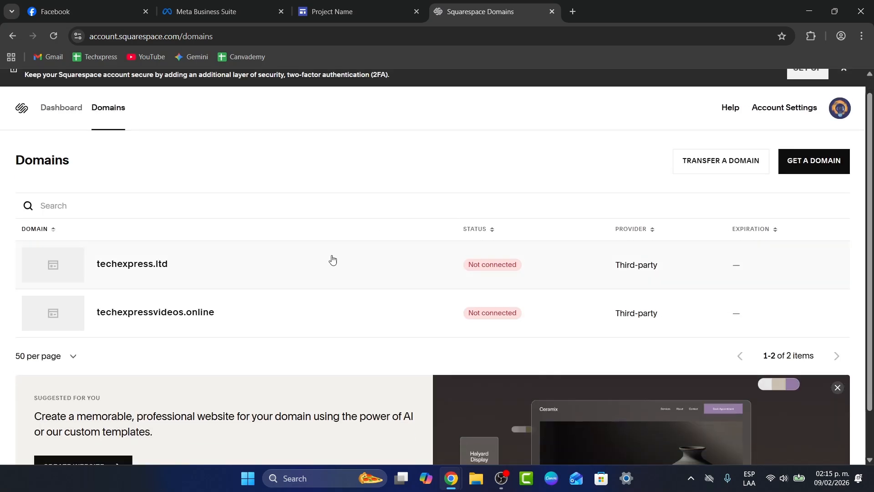
pyautogui.moveTo(167, 211); pyautogui.dragTo(98, 215)
pyautogui.hotkey('ctrl', 'c')
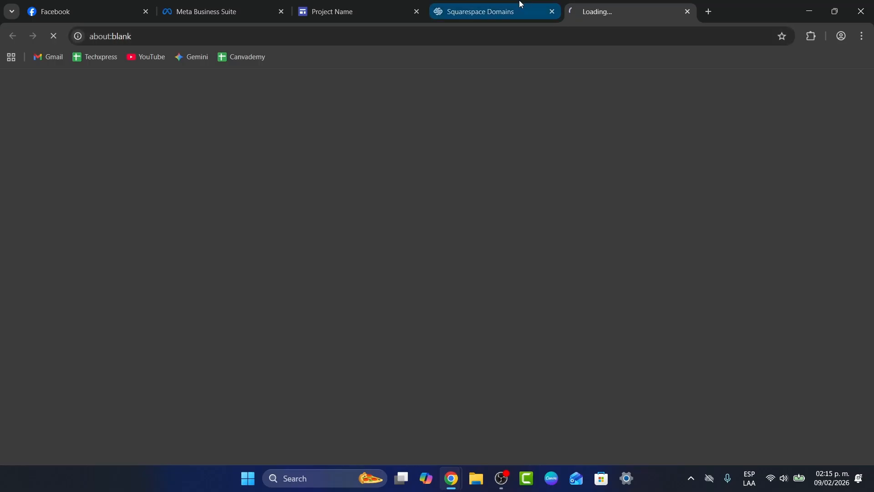
pyautogui.click(519, 4)
pyautogui.click(340, 4)
pyautogui.hotkey('ctrl', 'v')
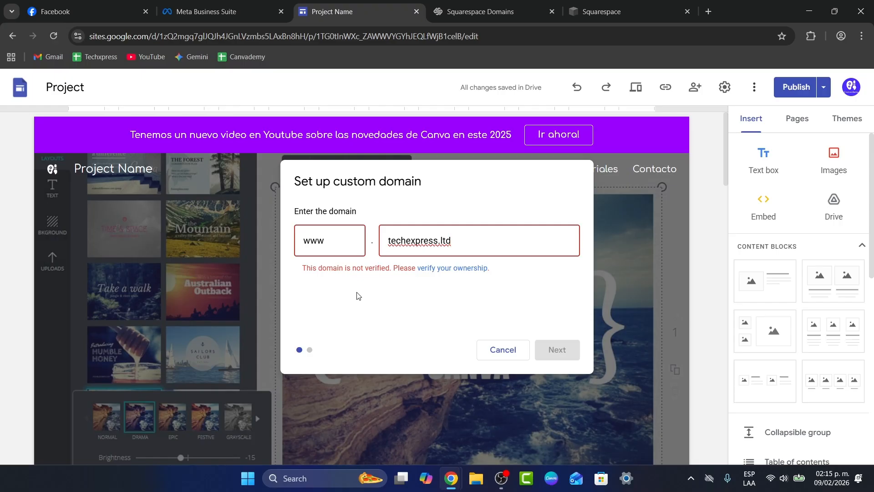
pyautogui.click(465, 269)
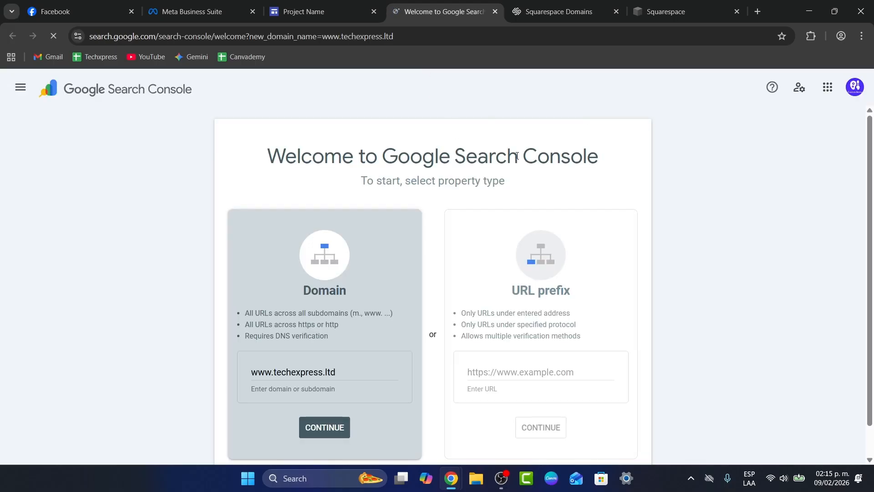
pyautogui.scroll(-1, 503, 201)
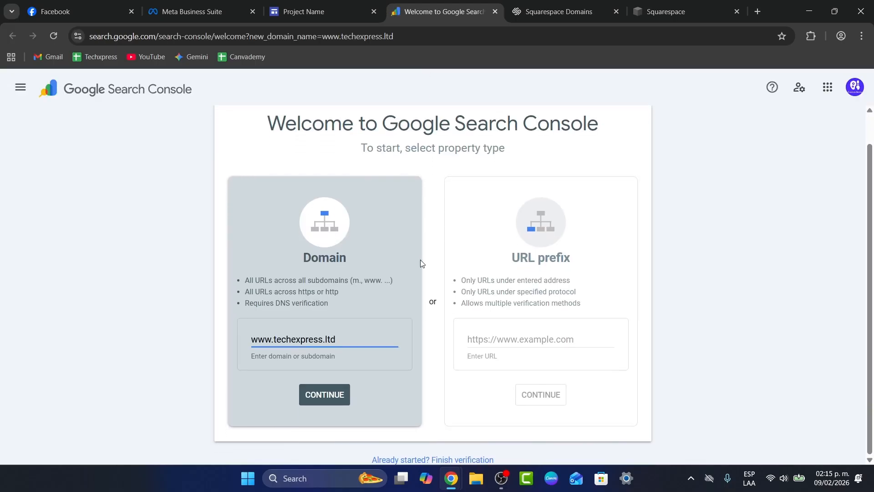
pyautogui.moveTo(386, 144); pyautogui.dragTo(550, 152)
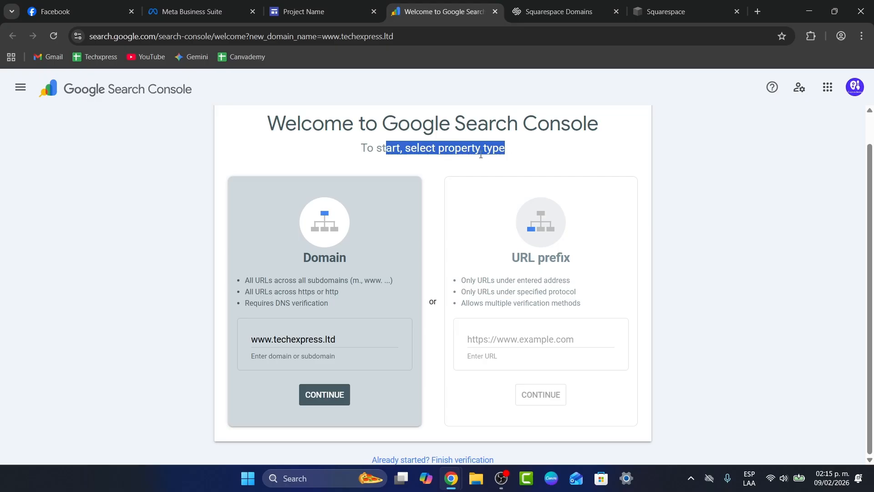
pyautogui.moveTo(285, 261); pyautogui.dragTo(338, 259)
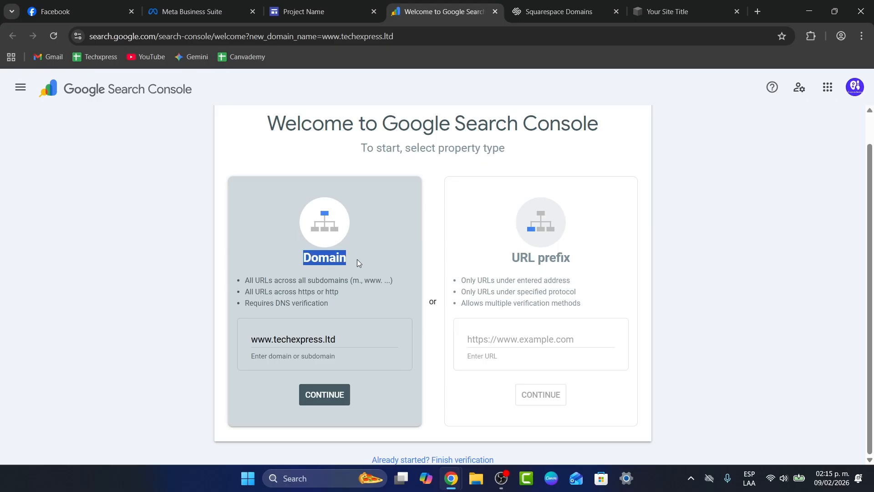
pyautogui.moveTo(252, 339); pyautogui.dragTo(365, 343)
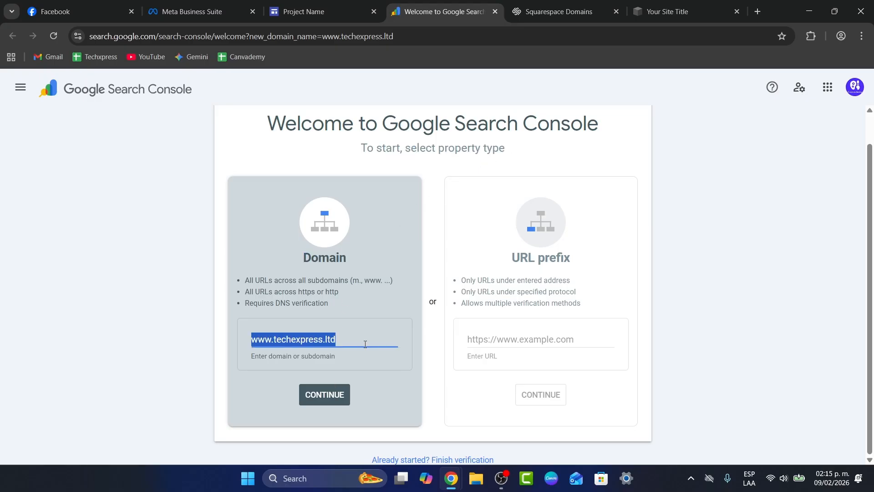
pyautogui.click(326, 392)
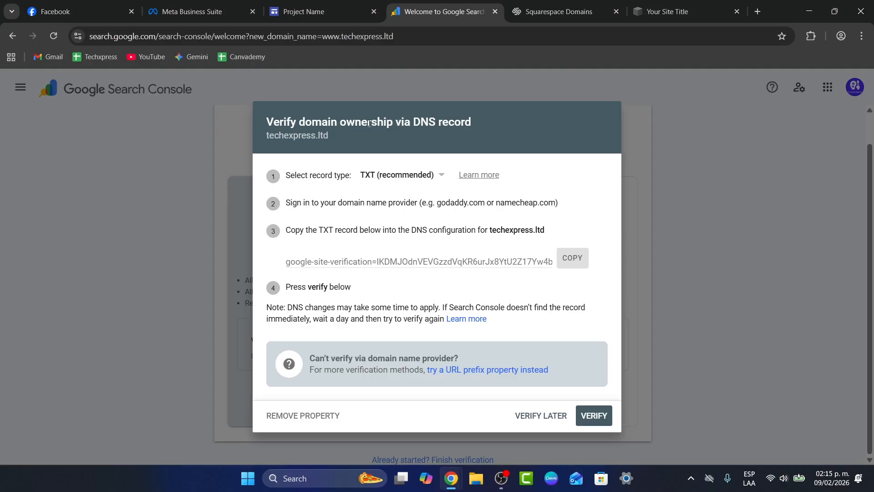
# Set the DNS verification record type for techexpress.ltd to CNAME
pyautogui.click(395, 175)
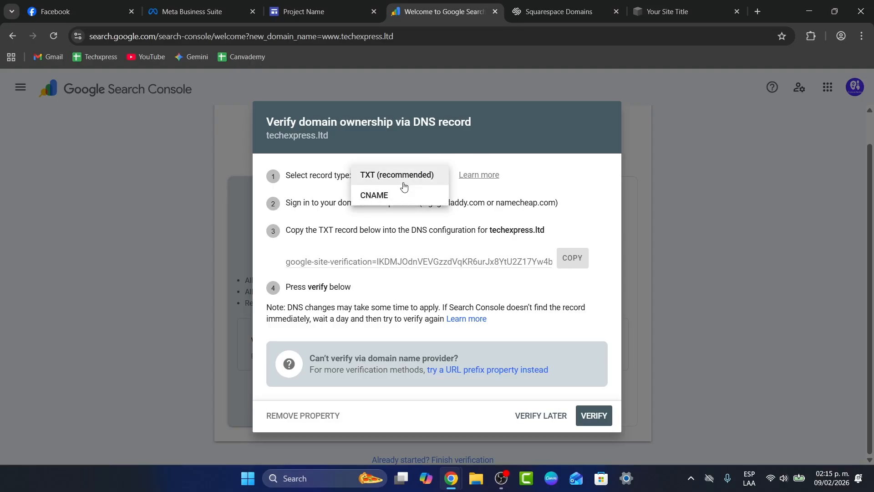
pyautogui.click(386, 195)
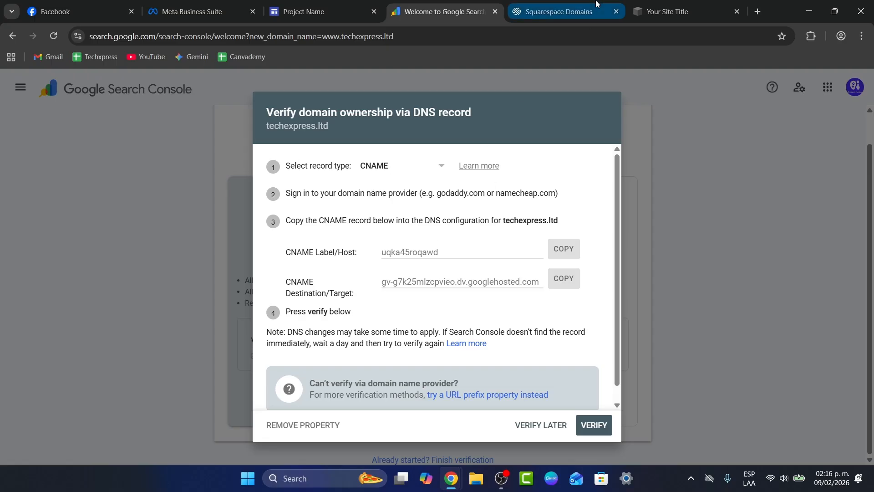
# Open the techexpress.ltd domain settings in Squarespace, close the older duplicate site page, and recheck the CNAME record in Google Search Console
pyautogui.click(544, 11)
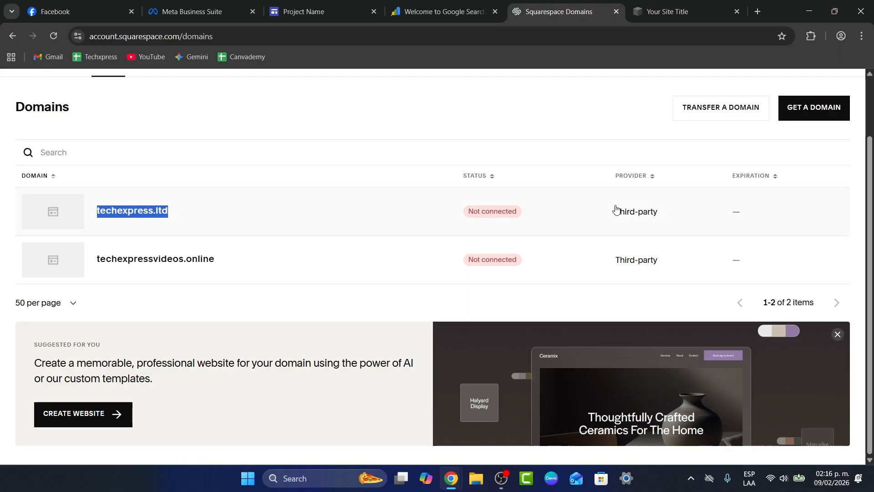
pyautogui.click(266, 221)
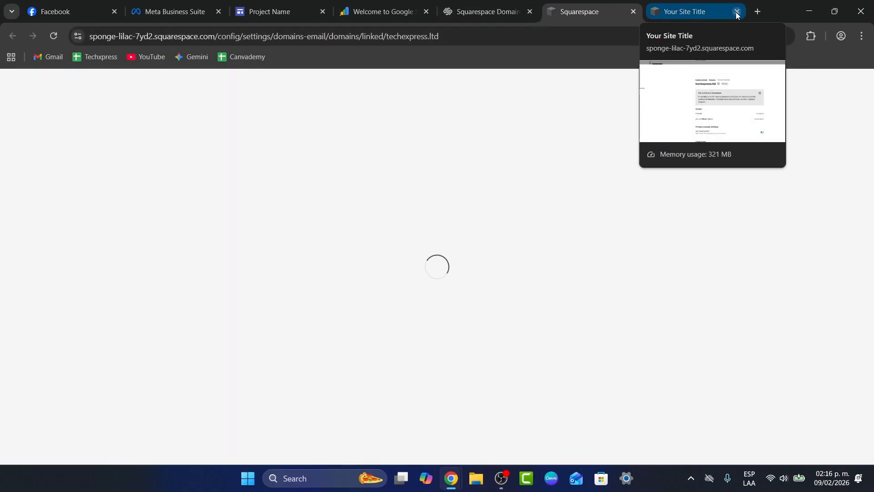
pyautogui.click(737, 12)
pyautogui.scroll(2, 786, 128)
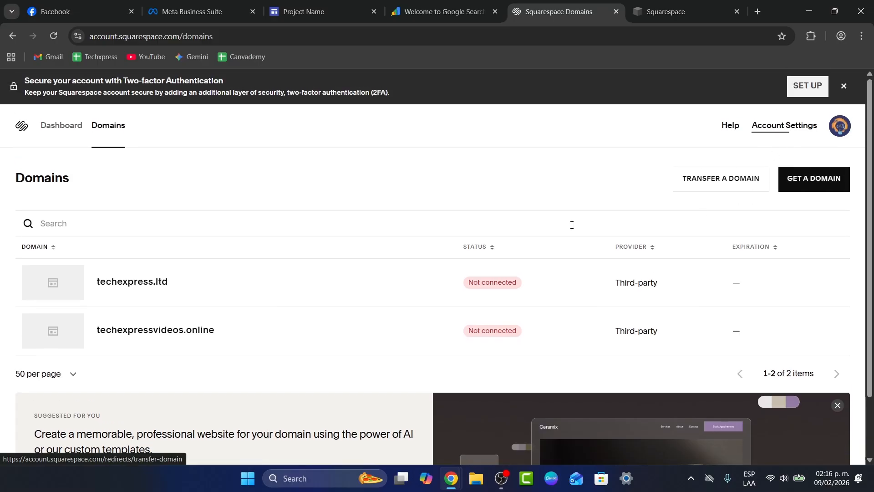
pyautogui.scroll(-2, 627, 223)
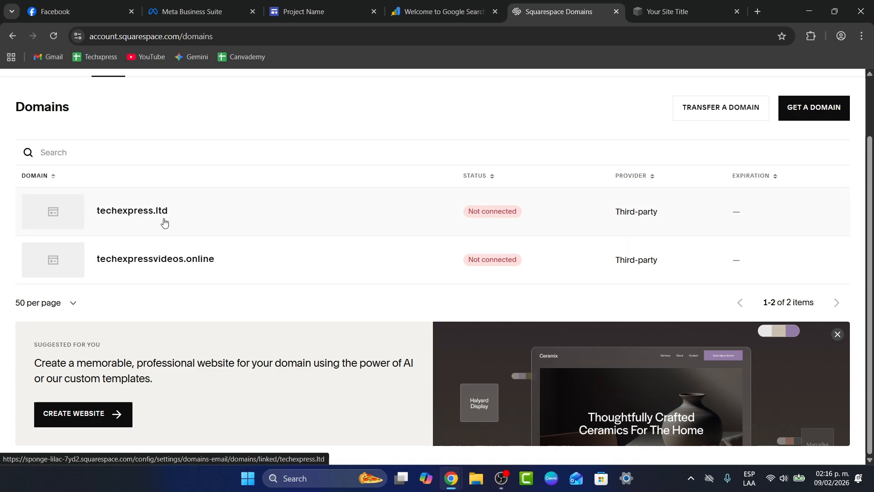
pyautogui.click(441, 11)
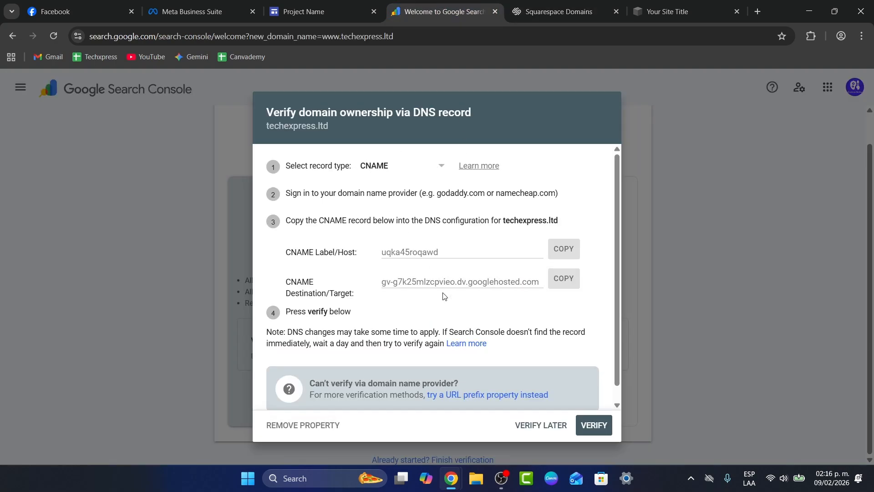
pyautogui.click(675, 4)
pyautogui.click(568, 4)
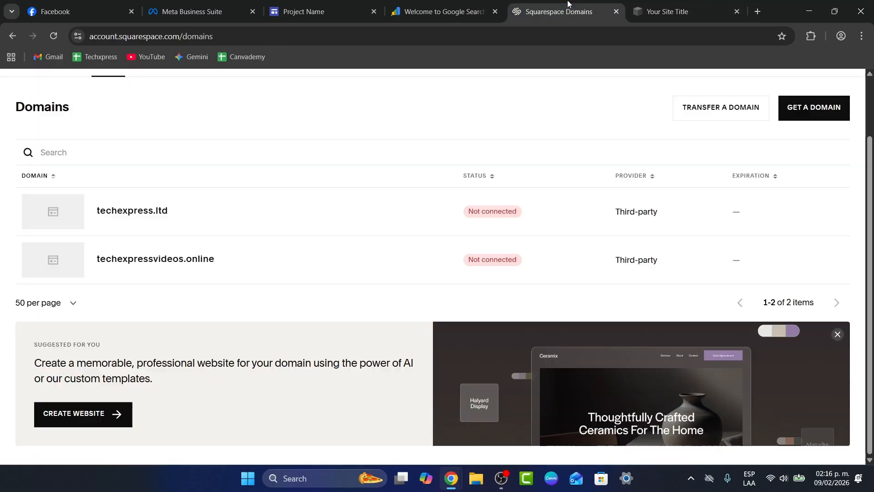
# Search the web for namecheap, open the Namecheap website and go to the account dashboard
pyautogui.click(757, 11)
pyautogui.write('nameche')
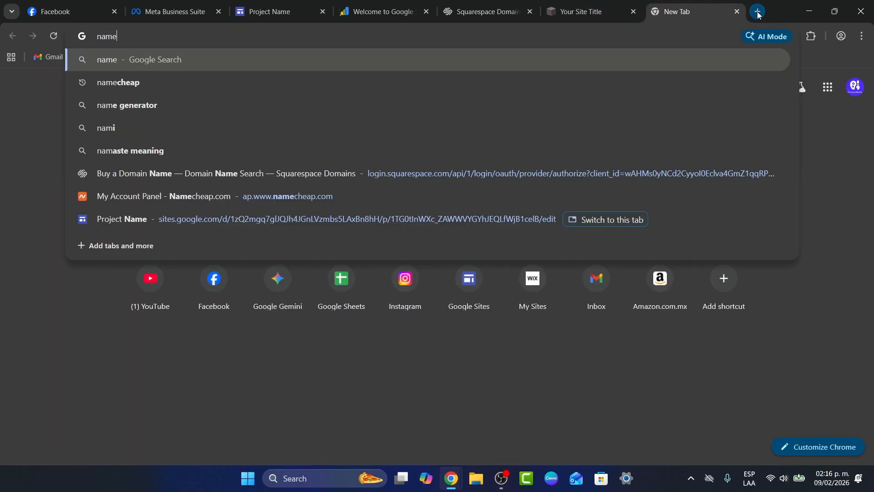
pyautogui.press('BackSpace')
pyautogui.write('ap')
pyautogui.press('Return')
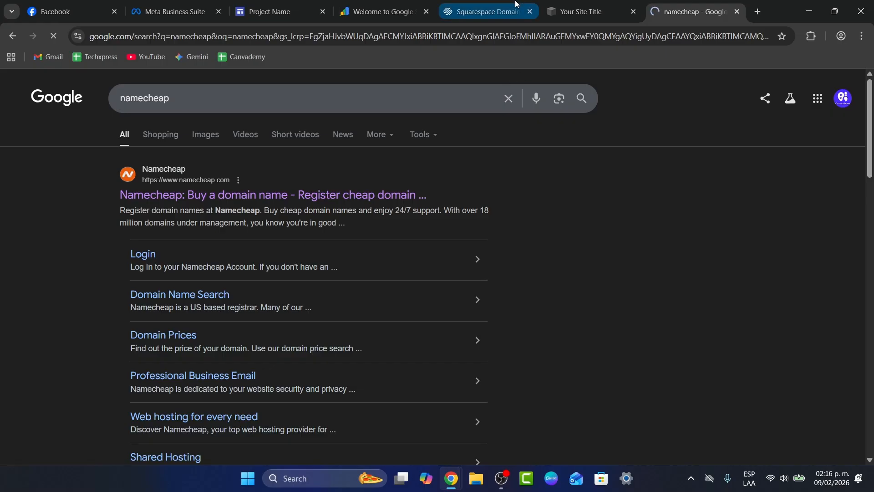
pyautogui.click(483, 11)
pyautogui.click(689, 12)
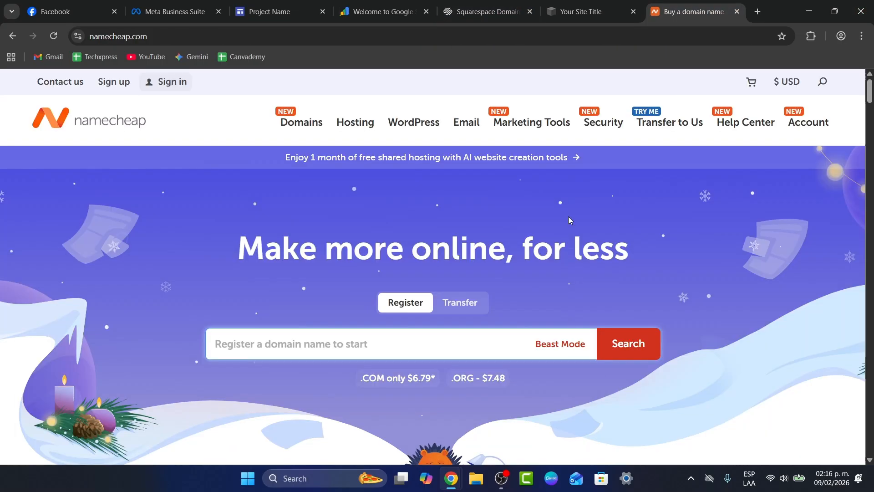
pyautogui.moveTo(823, 121)
pyautogui.click(743, 152)
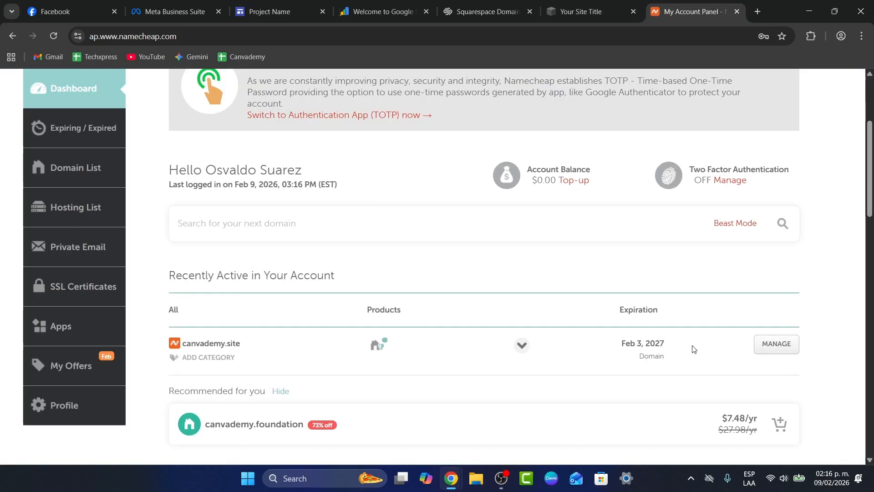
# Open the Advanced DNS settings of canvademy.site in Namecheap and close the leftover Squarespace site page
pyautogui.click(776, 344)
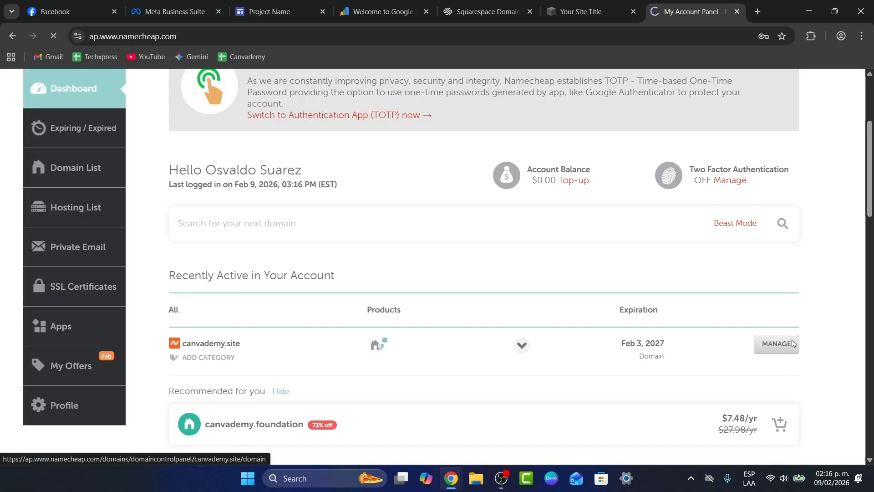
pyautogui.scroll(-1, 564, 245)
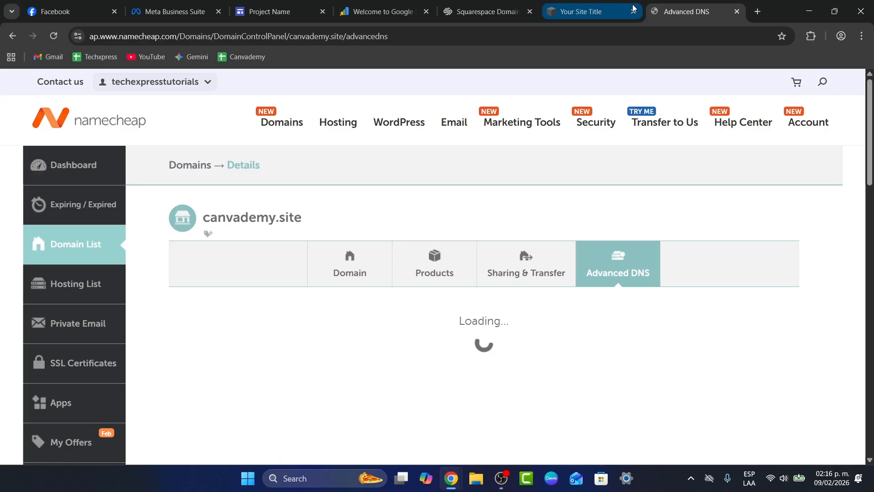
pyautogui.click(633, 12)
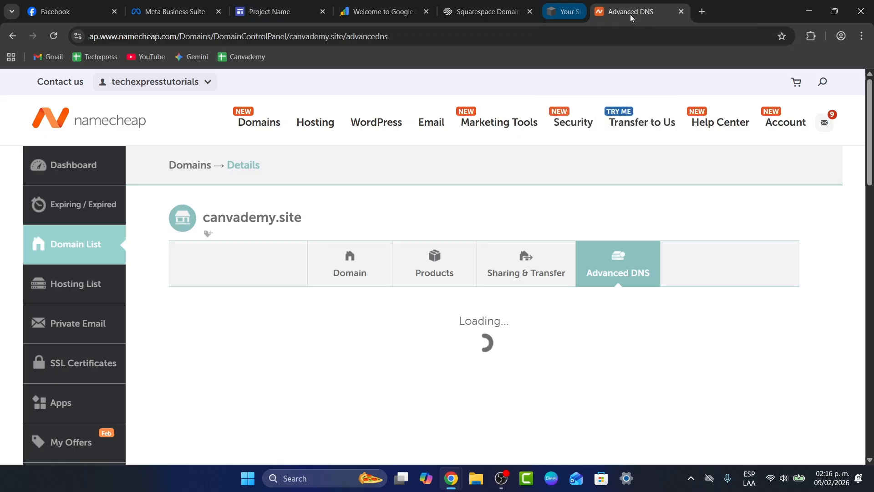
pyautogui.click(511, 5)
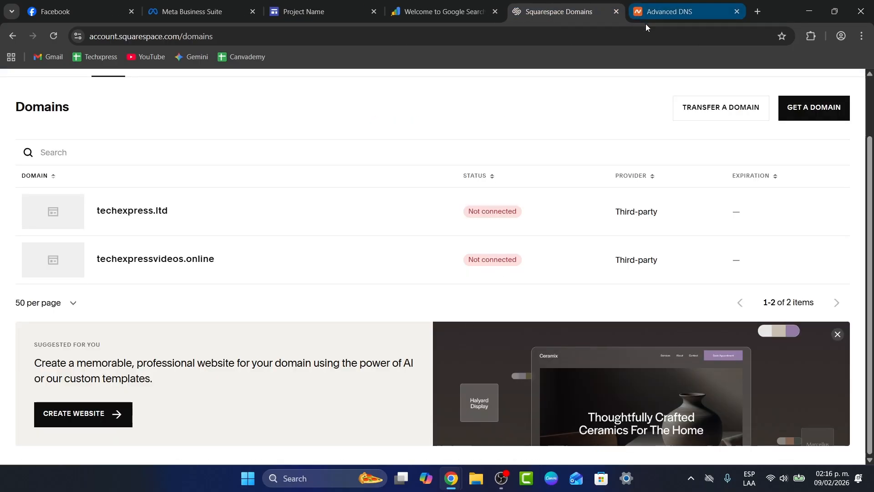
pyautogui.click(658, 7)
# Start a new host record for canvademy.site with the type CNAME Record
pyautogui.scroll(-3, 535, 275)
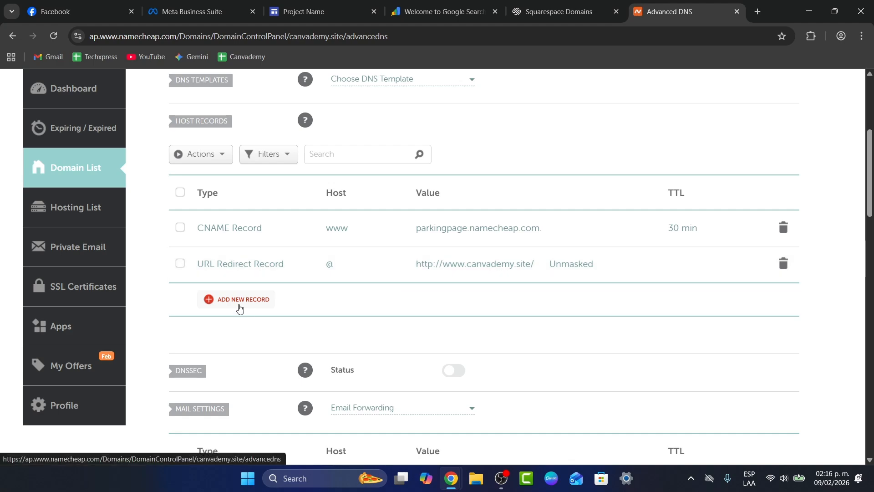
pyautogui.click(245, 310)
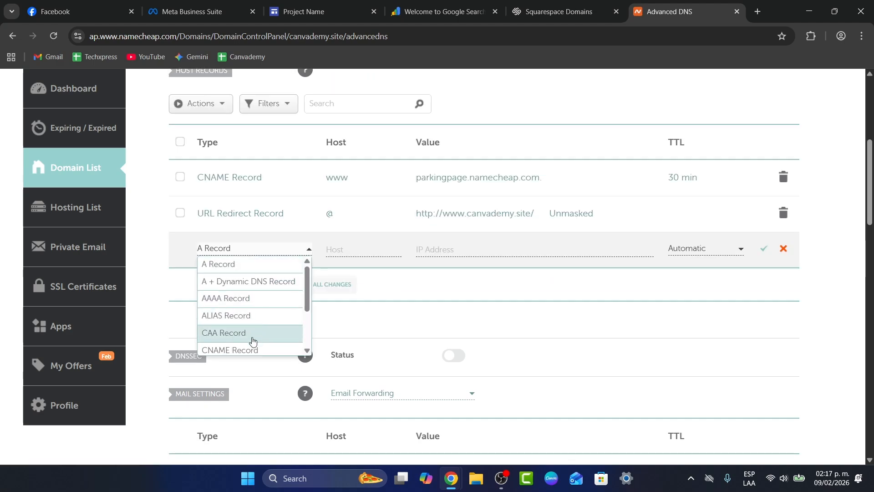
pyautogui.click(251, 335)
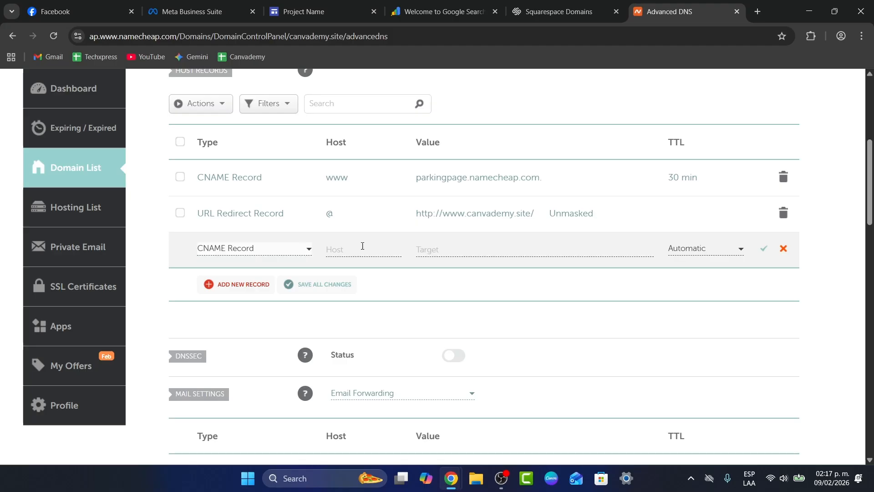
# Review the CNAME host and target in Google Search Console against the new Namecheap record's fields and the Google Sites custom domain setup
pyautogui.click(303, 12)
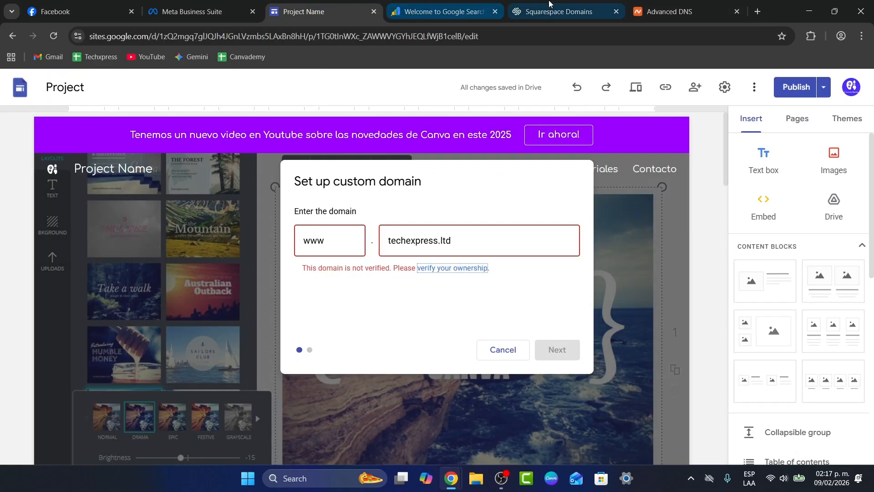
pyautogui.click(559, 12)
pyautogui.click(460, 8)
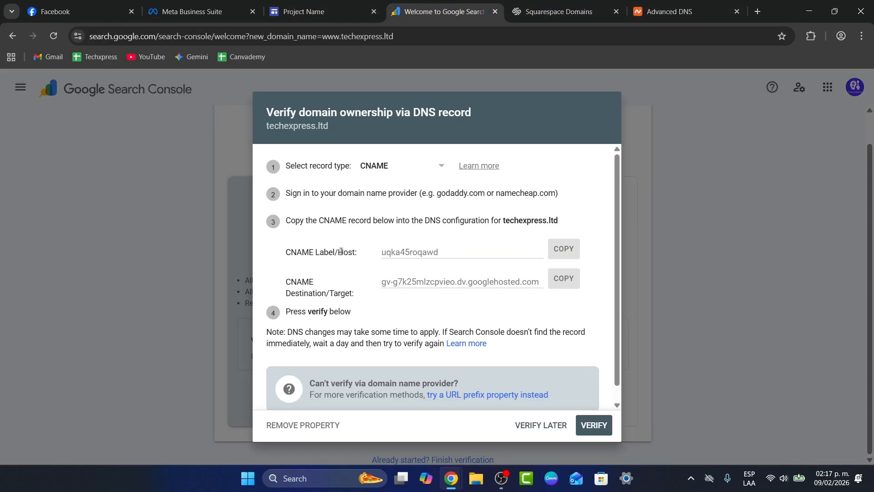
pyautogui.moveTo(455, 251); pyautogui.dragTo(376, 254)
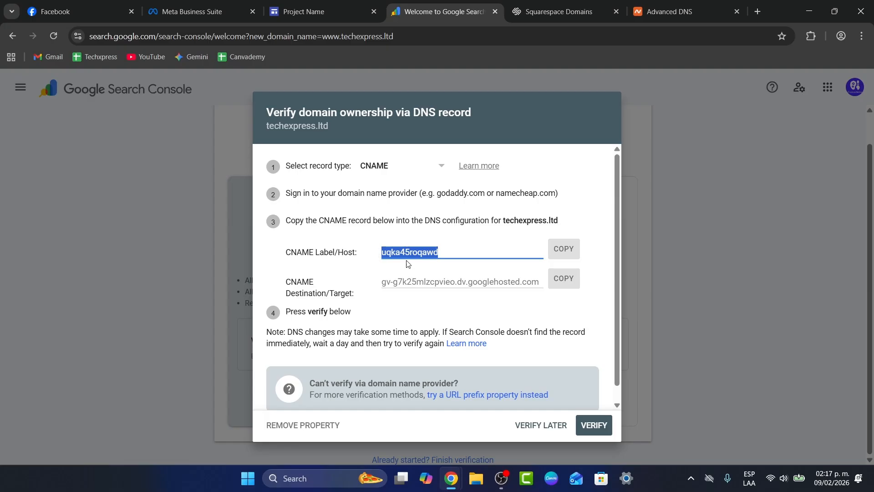
pyautogui.moveTo(395, 282); pyautogui.dragTo(541, 283)
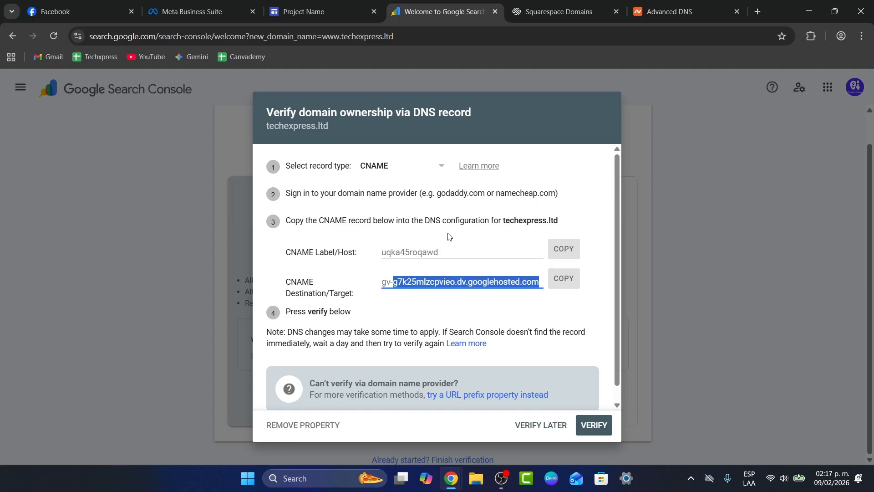
pyautogui.click(577, 4)
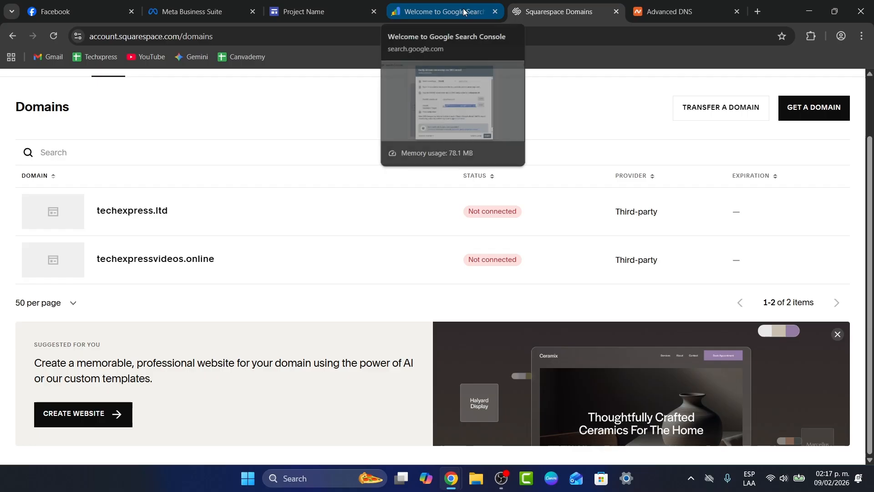
pyautogui.click(666, 14)
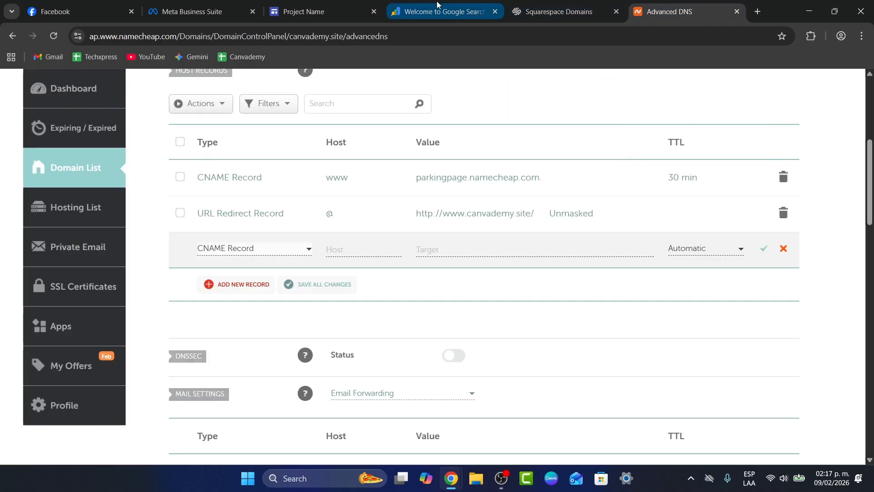
pyautogui.click(348, 4)
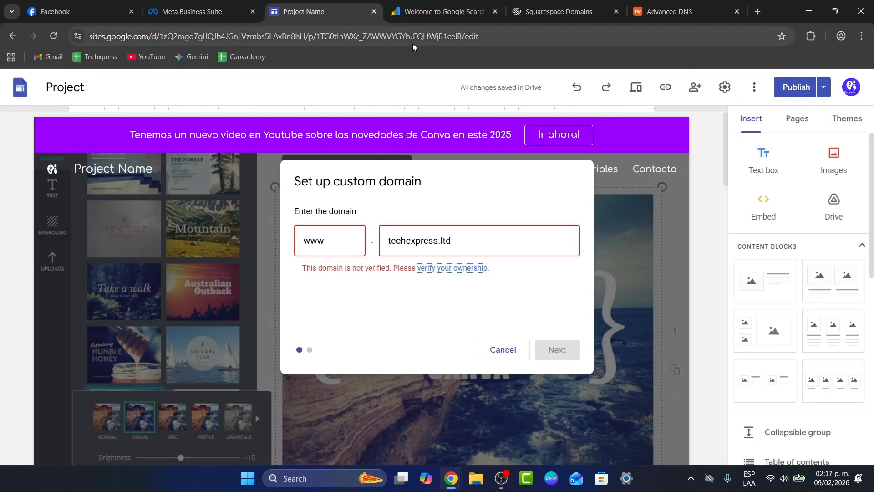
pyautogui.click(474, 271)
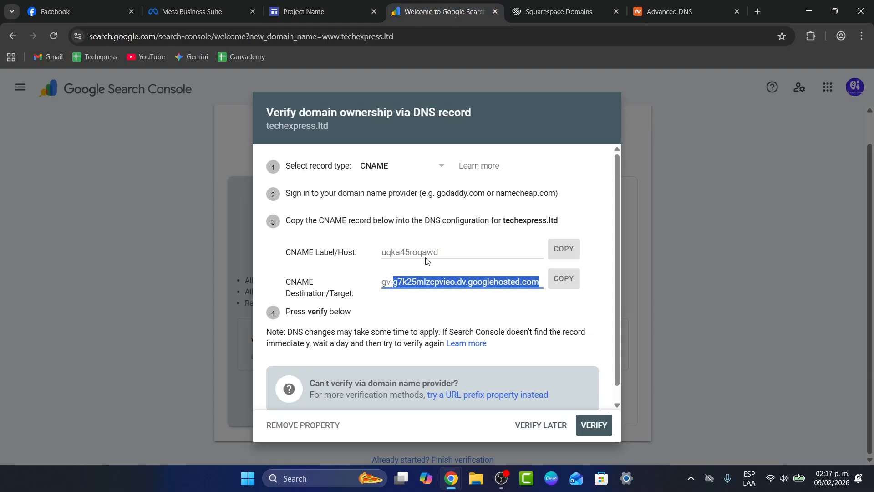
# Copy the CNAME Label/Host value from Google Search Console into the Host field of the new Namecheap record
pyautogui.doubleClick(428, 252)
pyautogui.hotkey('ctrl', 'c')
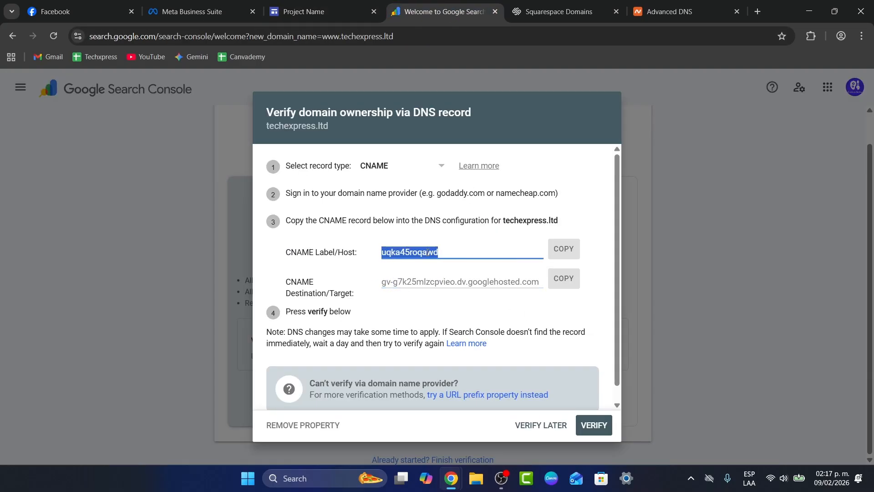
pyautogui.click(558, 12)
pyautogui.click(669, 12)
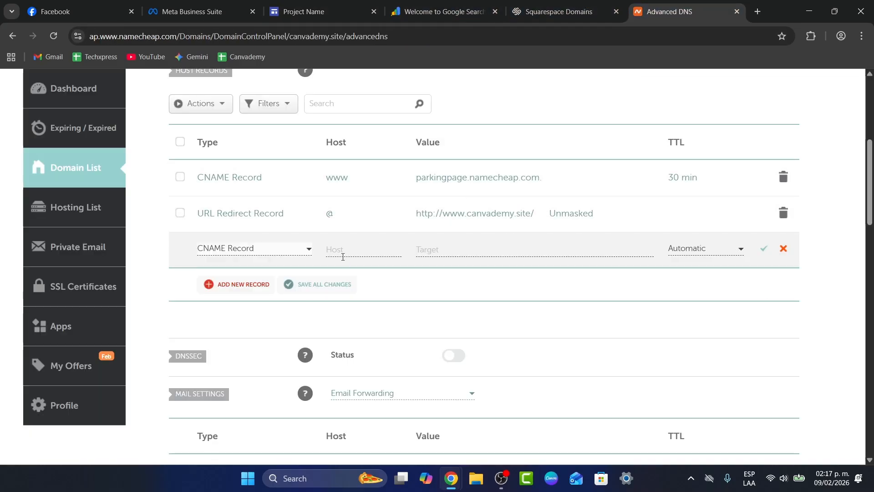
pyautogui.click(360, 249)
pyautogui.hotkey('ctrl', 'v')
# Copy the CNAME Destination/Target value from Google Search Console into the Target field of the new Namecheap record
pyautogui.click(448, 7)
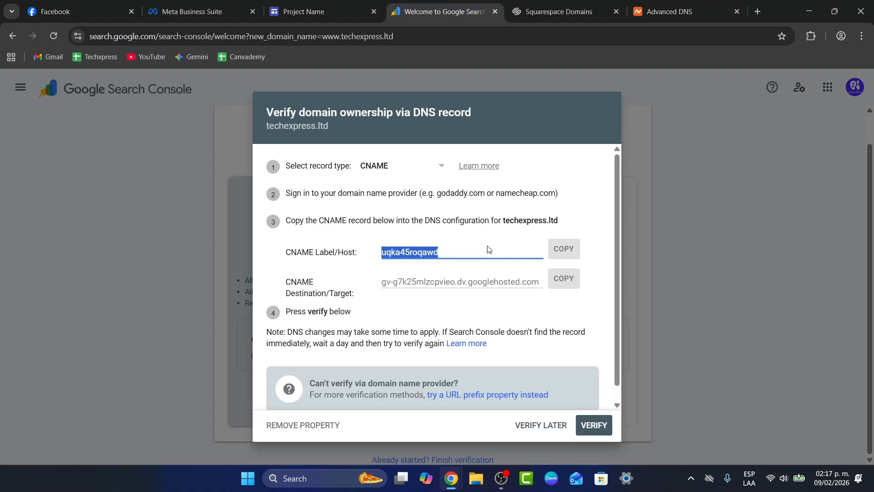
pyautogui.tripleClick(458, 280)
pyautogui.click(646, 4)
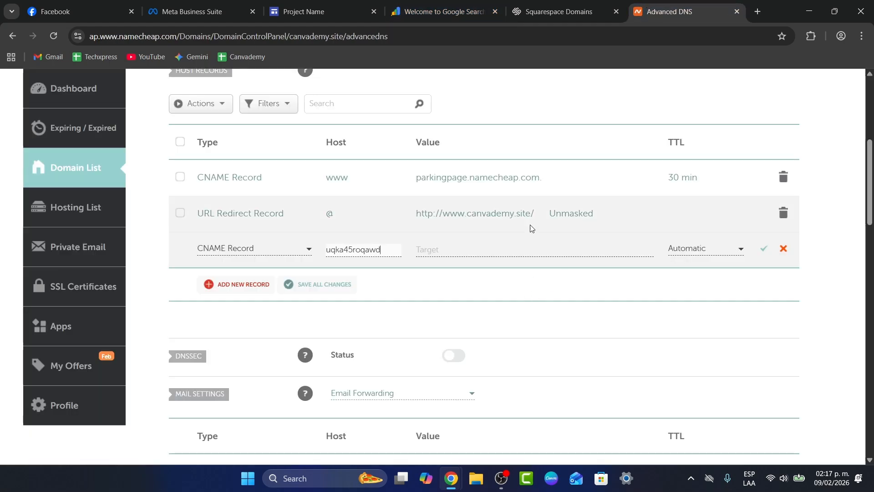
pyautogui.click(538, 250)
pyautogui.write('gv-g7k25mlzcpvieo.dv.googlehosted.com')
# Set the new CNAME record's TTL to 1 min and save the record
pyautogui.click(718, 248)
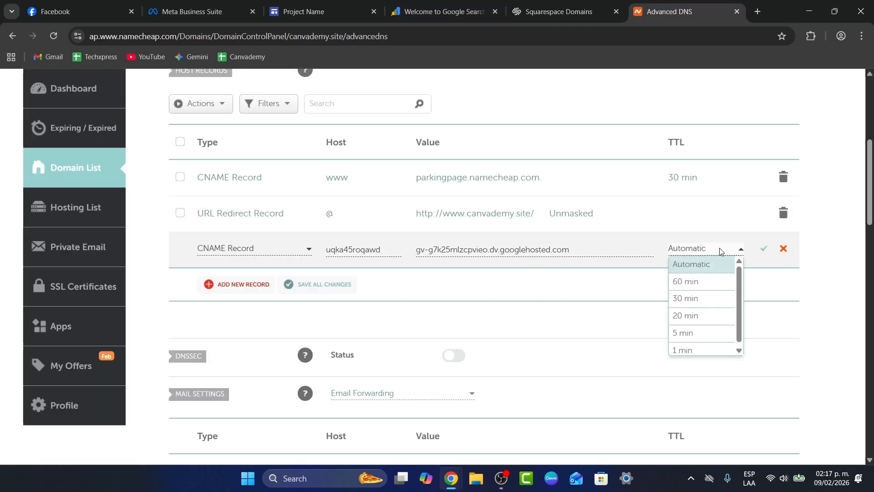
pyautogui.click(702, 347)
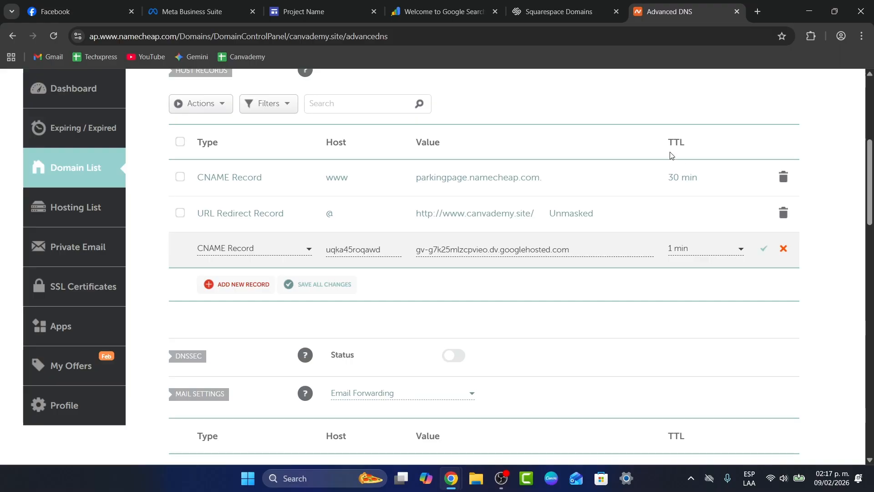
pyautogui.press('Return')
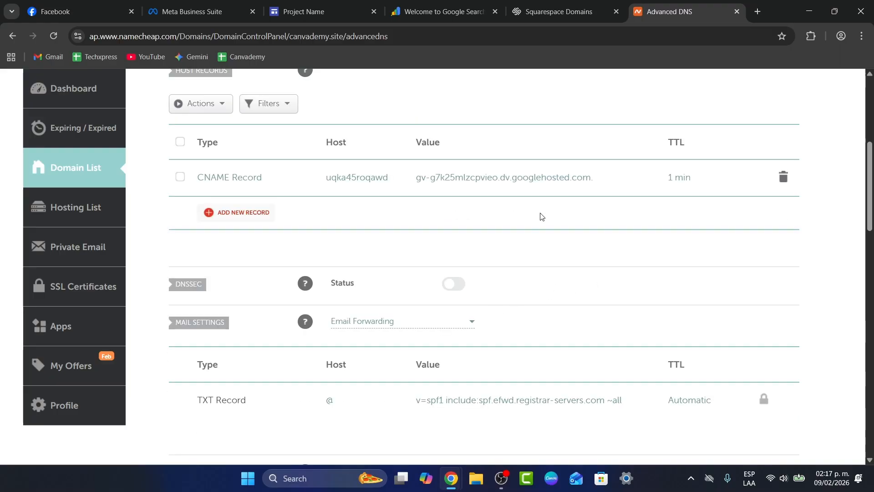
# Switch back to Google Search Console and try to verify ownership of techexpress.ltd through the CNAME record, dismissing the result message
pyautogui.click(558, 11)
pyautogui.click(444, 11)
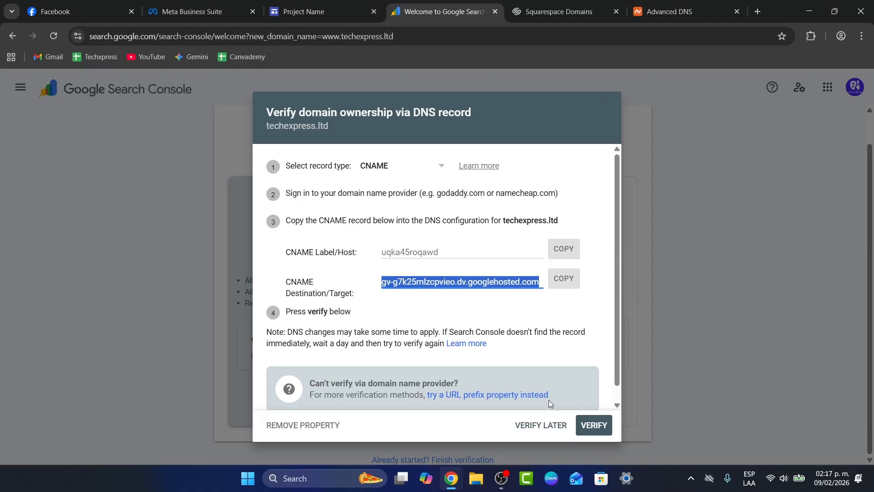
pyautogui.scroll(-1, 549, 403)
pyautogui.click(587, 423)
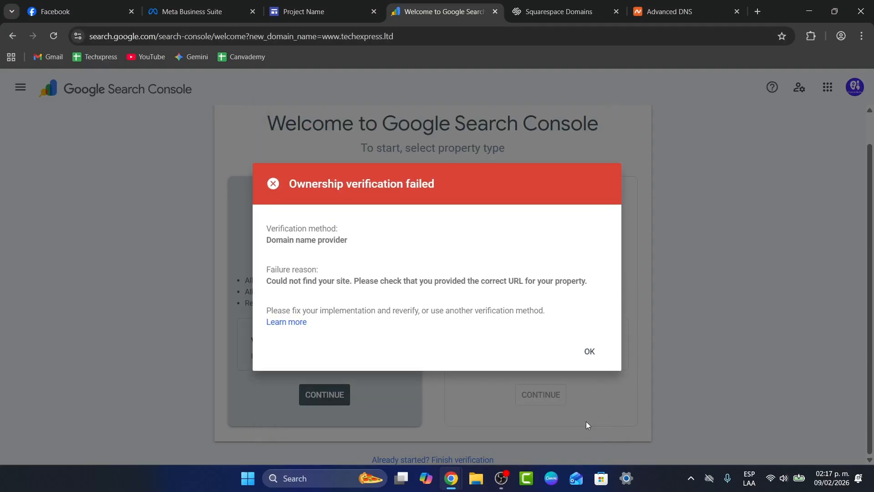
pyautogui.click(580, 350)
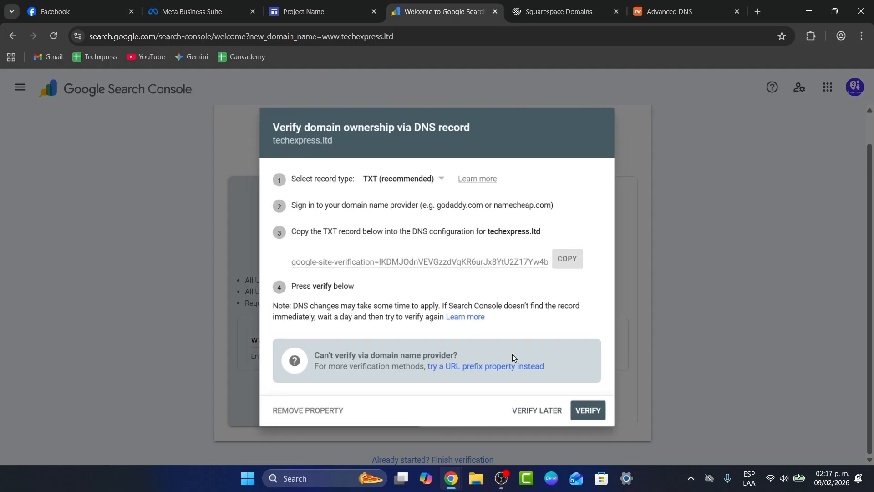
# Try to verify ownership of techexpress.ltd with the TXT record type, dismiss the result, and copy the TXT verification value
pyautogui.click(589, 419)
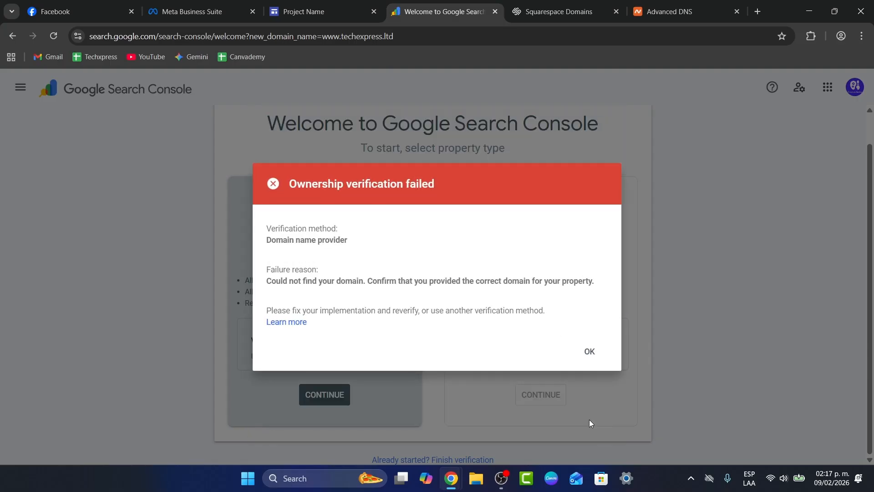
pyautogui.click(588, 353)
pyautogui.click(428, 176)
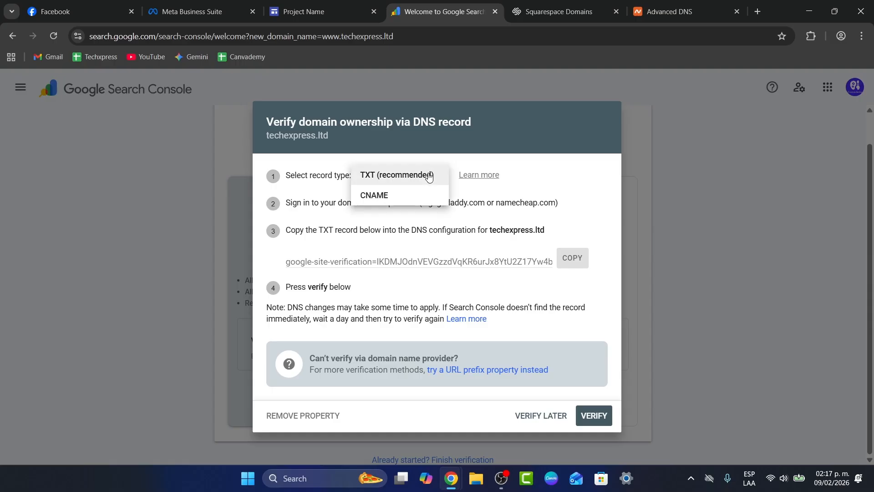
pyautogui.click(421, 175)
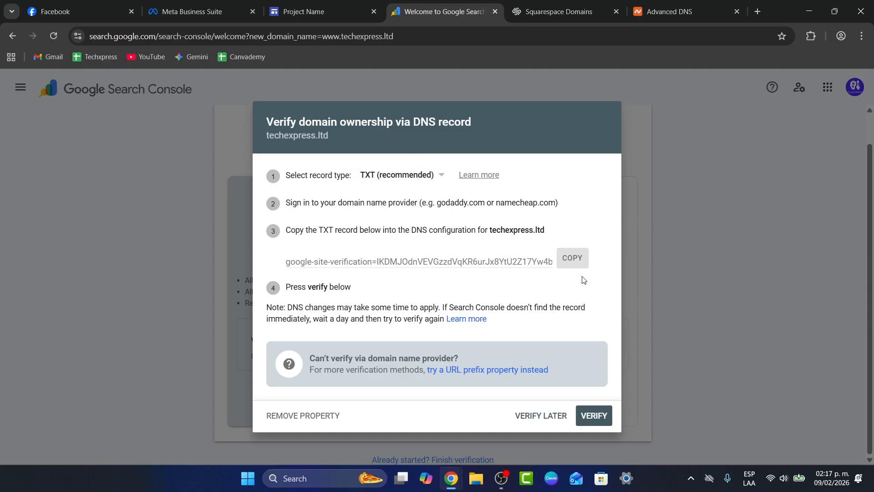
pyautogui.click(571, 259)
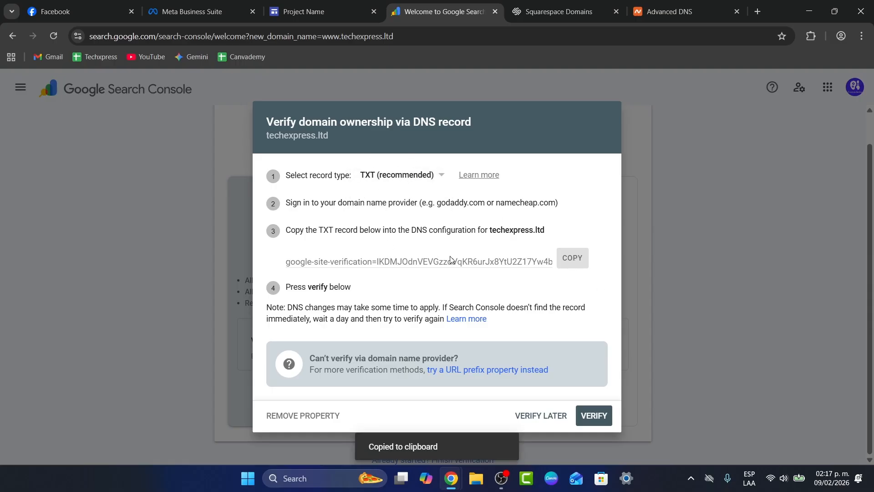
# Switch to Namecheap's Advanced DNS page and save a new TXT record with host www and the copied Google verification token as value
pyautogui.click(669, 11)
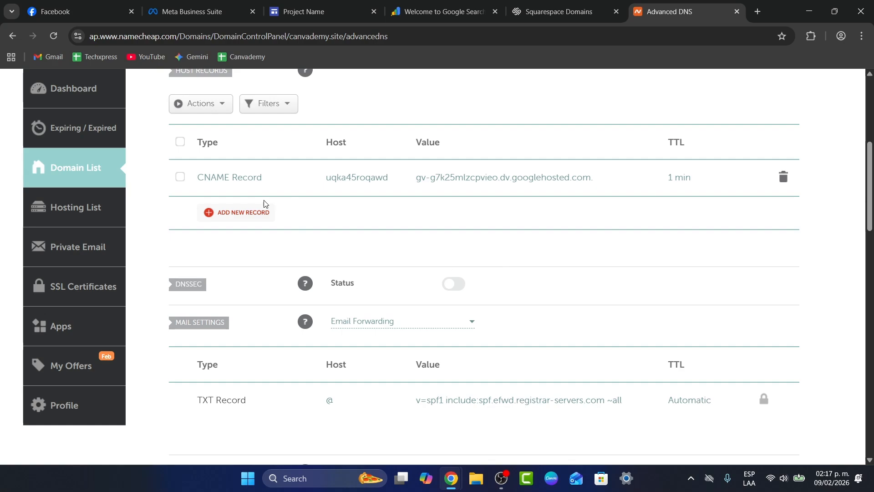
pyautogui.scroll(-2, 351, 355)
pyautogui.scroll(3, 263, 270)
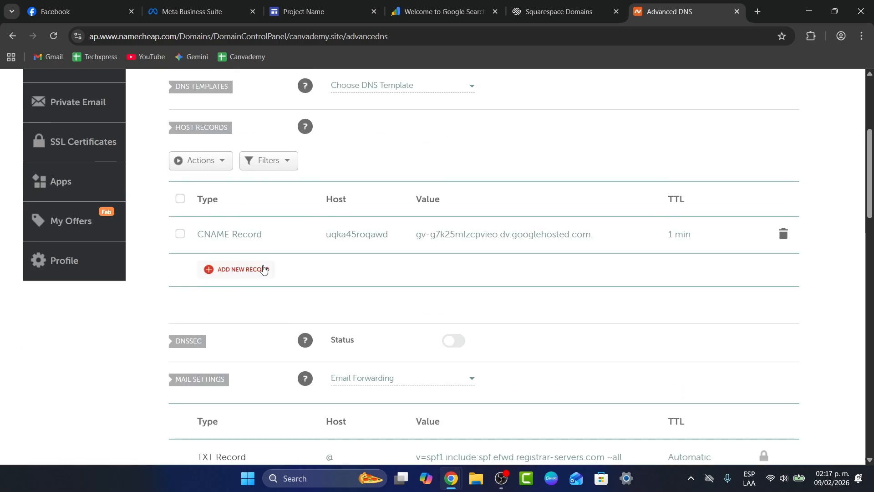
pyautogui.click(263, 270)
pyautogui.scroll(-2, 268, 312)
pyautogui.click(254, 327)
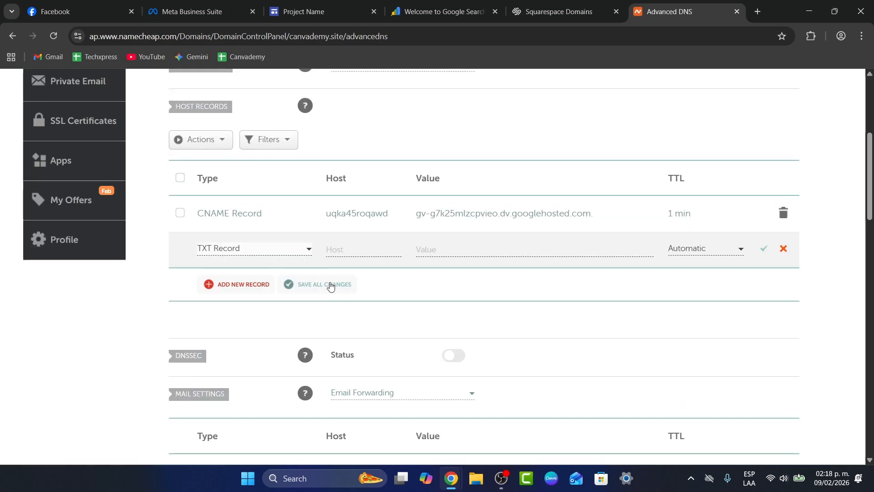
pyautogui.click(426, 248)
pyautogui.hotkey('ctrl', 'v')
pyautogui.click(378, 251)
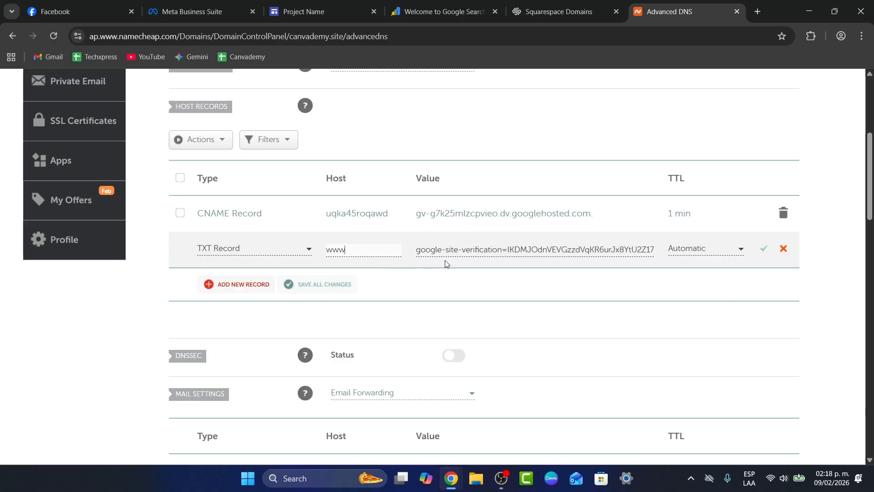
pyautogui.click(763, 253)
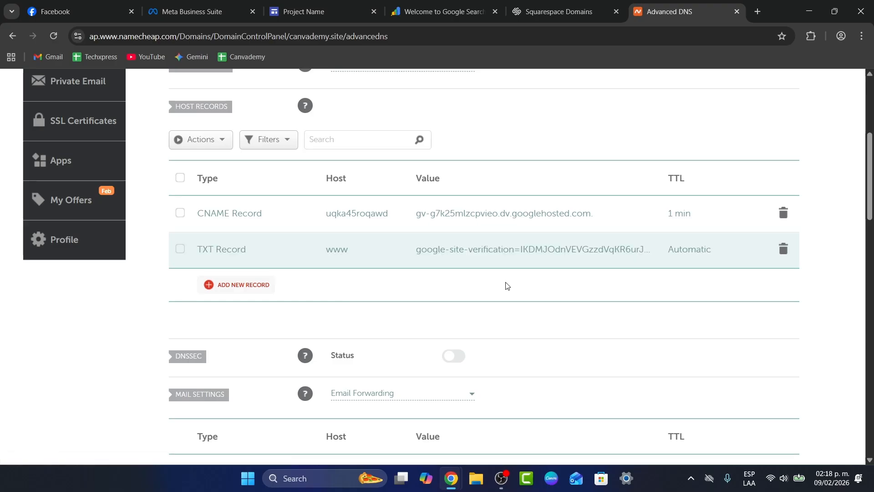
# Return to Google Search Console and try twice to verify techexpress.ltd through the TXT record, dismissing each result
pyautogui.click(560, 14)
pyautogui.click(481, 17)
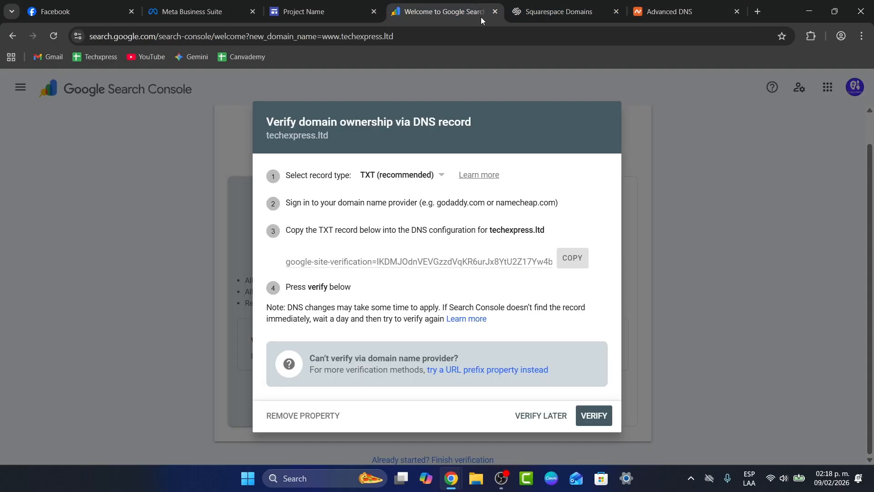
pyautogui.click(592, 415)
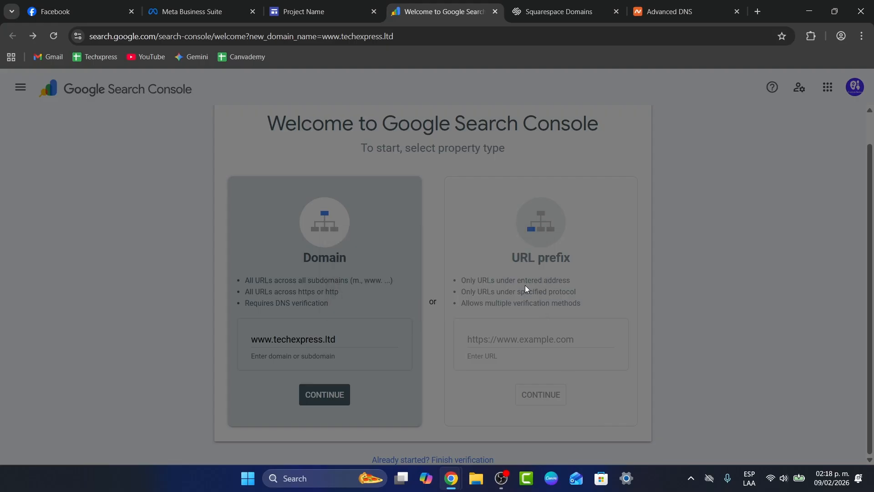
pyautogui.click(592, 353)
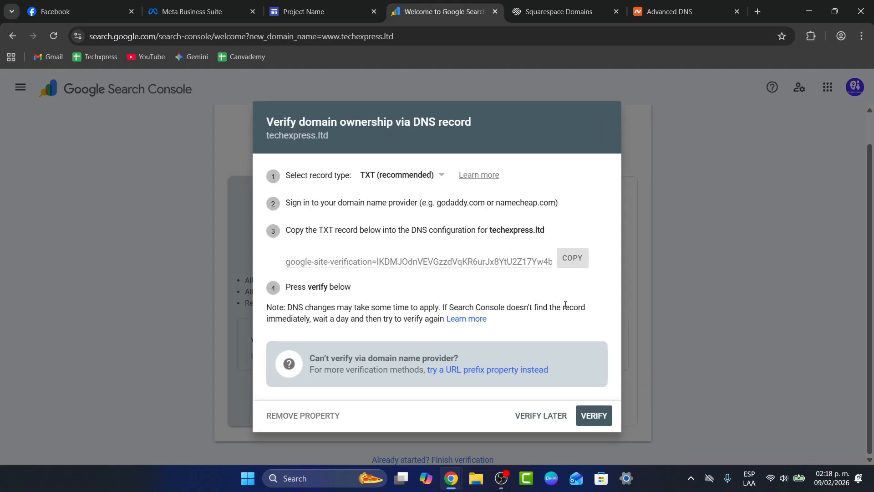
pyautogui.click(599, 414)
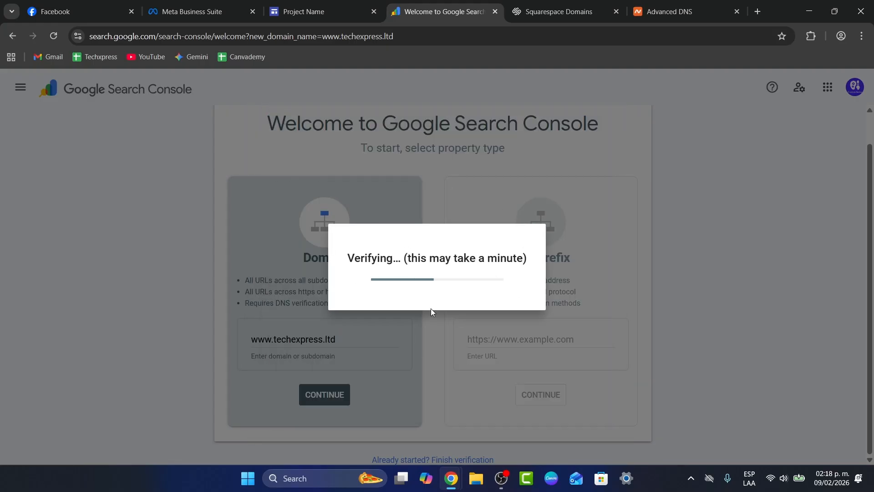
pyautogui.click(586, 353)
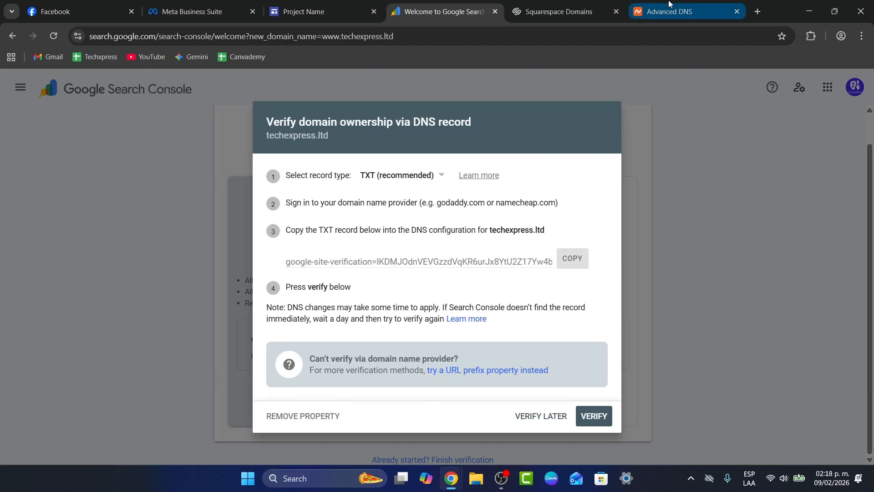
# Switch to Namecheap and save another TXT record with host @ and the copied Google verification token as value
pyautogui.click(669, 11)
pyautogui.click(264, 284)
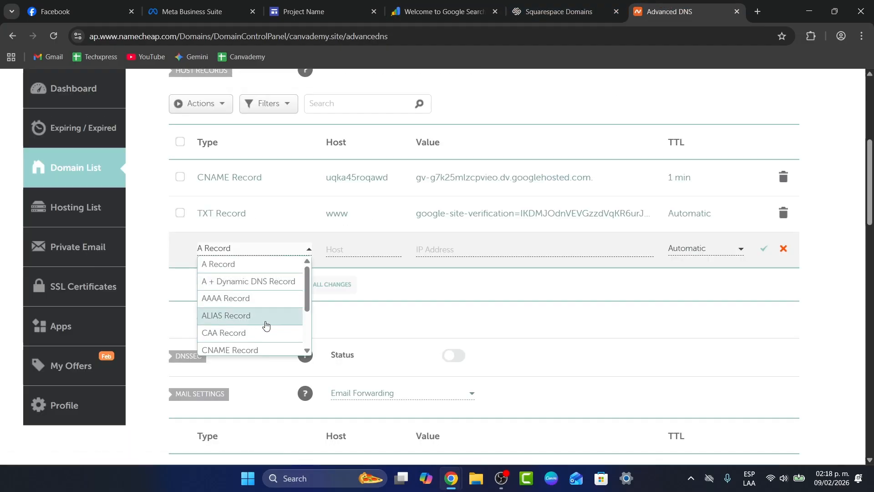
pyautogui.scroll(-3, 255, 333)
pyautogui.click(251, 328)
pyautogui.click(361, 249)
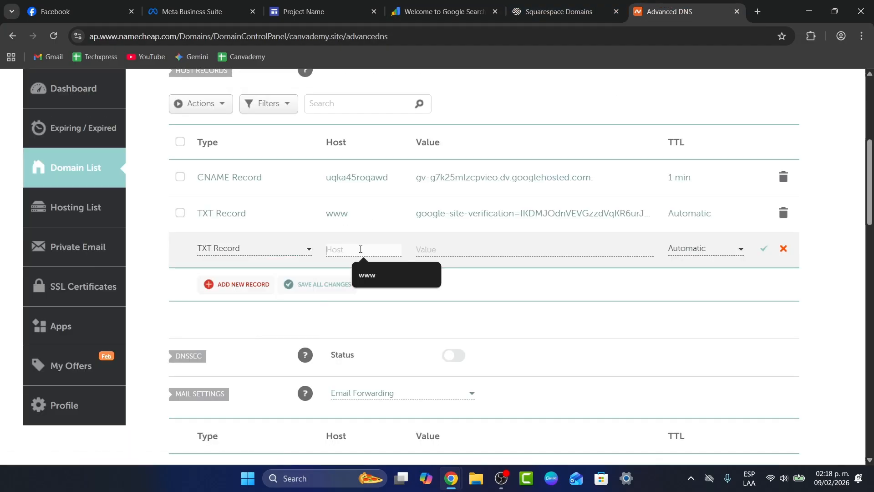
pyautogui.write('@')
pyautogui.click(478, 249)
pyautogui.hotkey('ctrl', 'v')
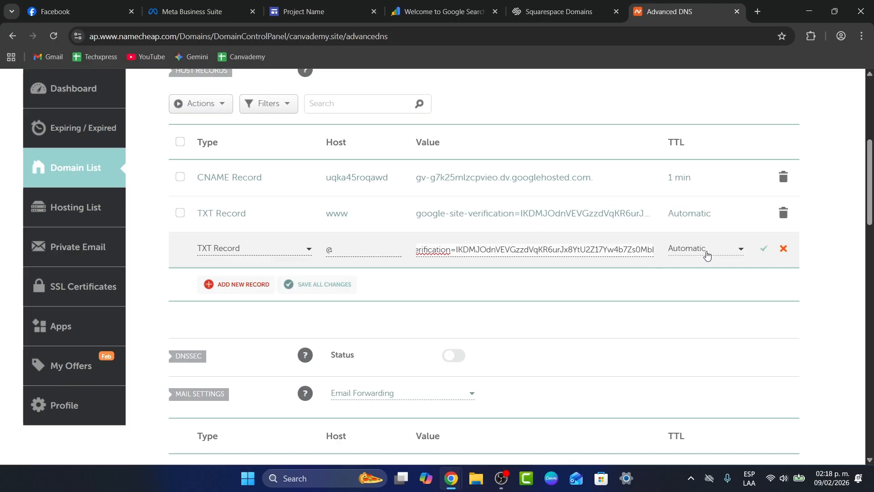
pyautogui.click(765, 249)
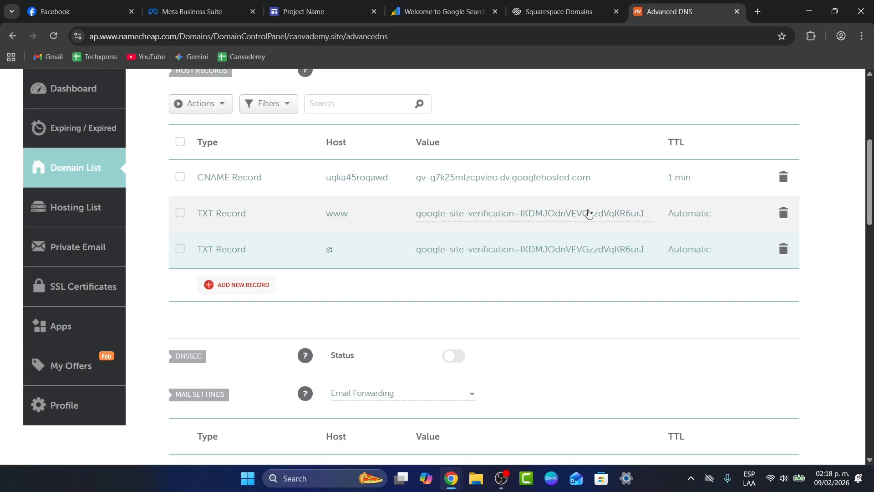
# Go back to Google Search Console and retry the TXT verification of techexpress.ltd twice, closing each result
pyautogui.scroll(4, 606, 204)
pyautogui.click(435, 13)
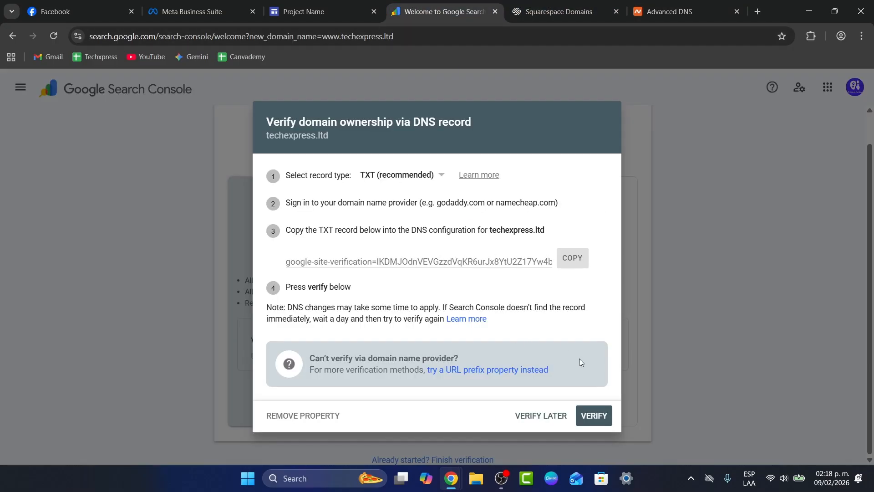
pyautogui.click(592, 411)
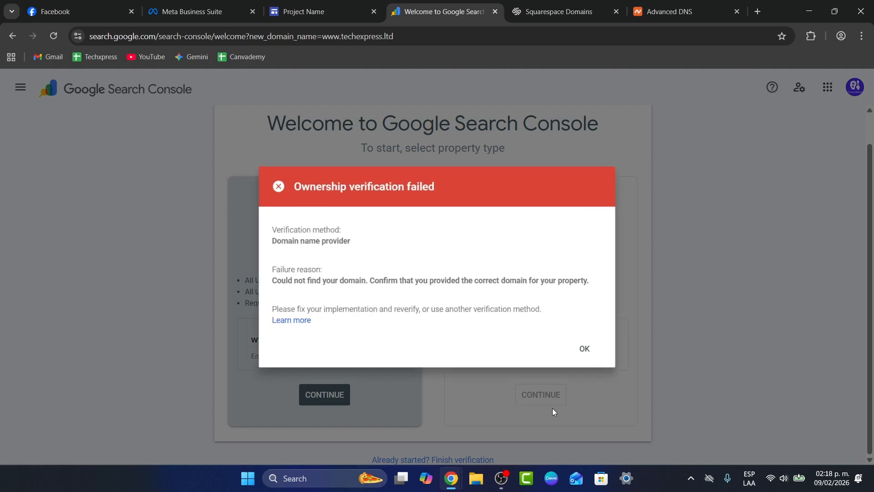
pyautogui.click(587, 349)
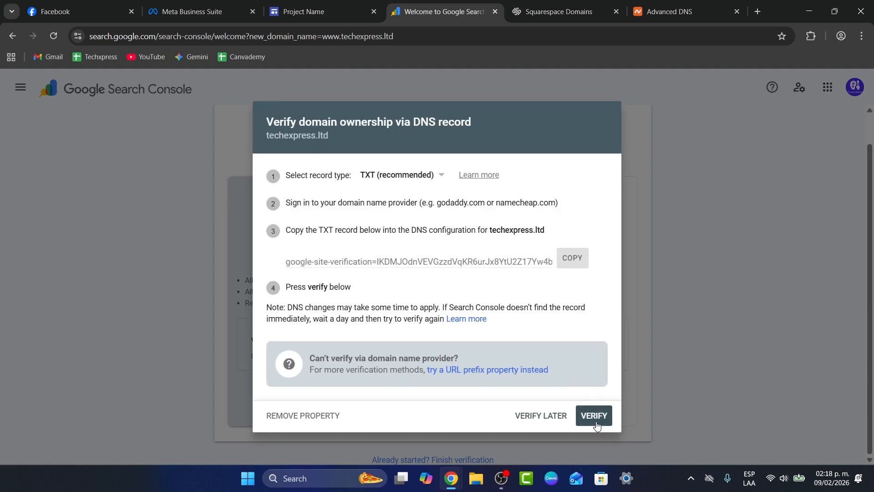
pyautogui.click(592, 412)
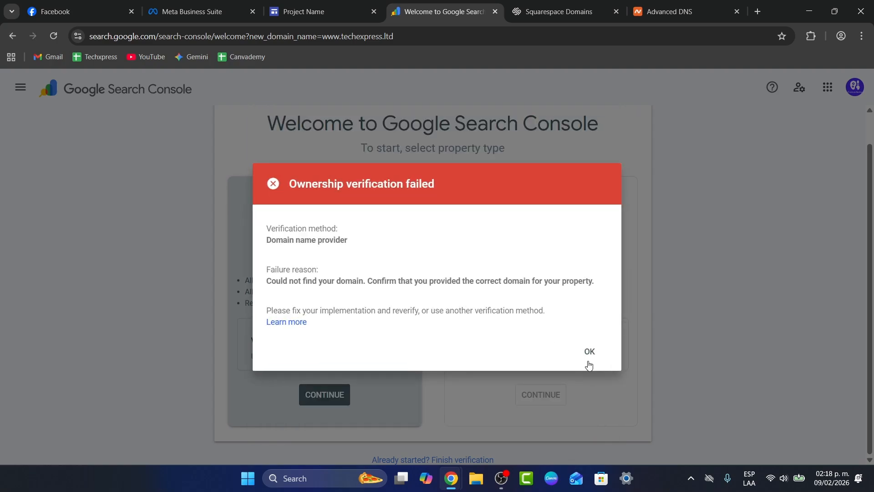
pyautogui.click(588, 362)
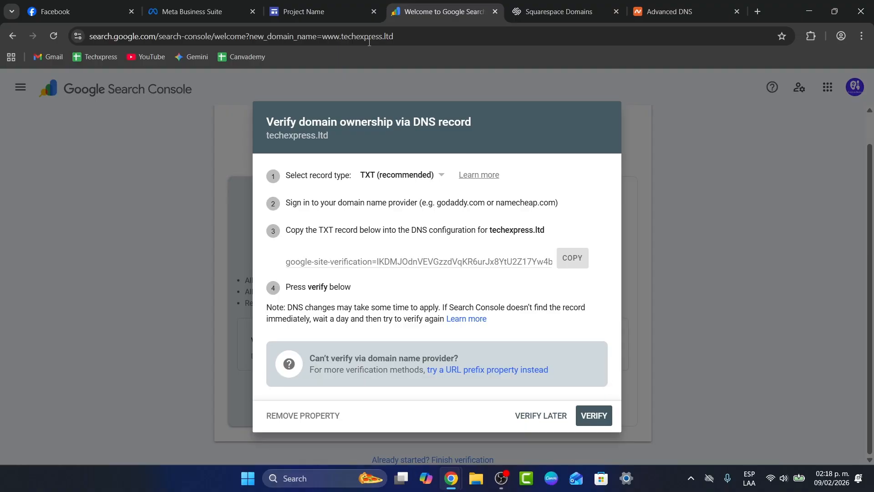
# Copy the domain name canvademy.site from Namecheap and enter it in place of the domain in Google Sites' custom domain setup
pyautogui.click(315, 10)
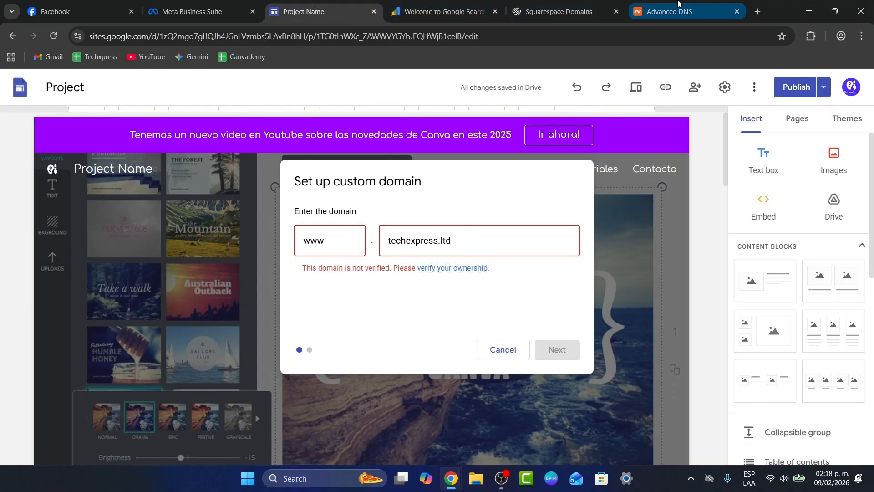
pyautogui.click(671, 12)
pyautogui.scroll(3, 496, 199)
pyautogui.doubleClick(241, 217)
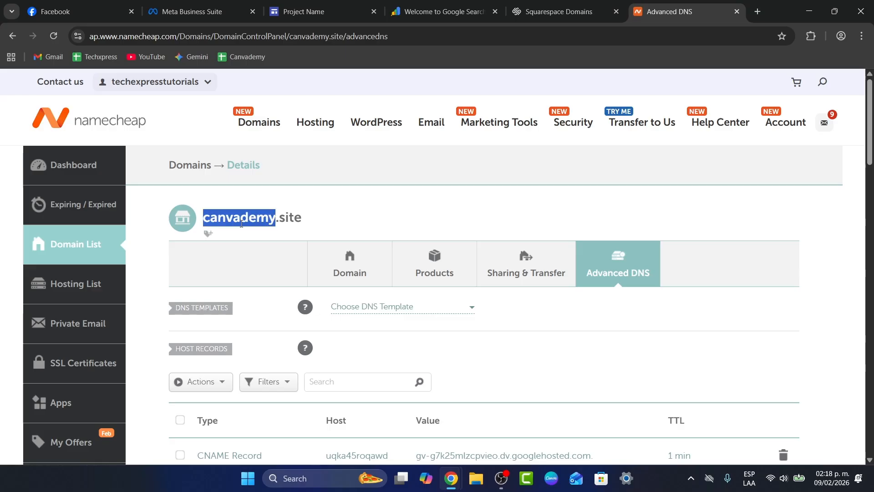
pyautogui.moveTo(301, 228); pyautogui.dragTo(204, 216)
pyautogui.click(325, 4)
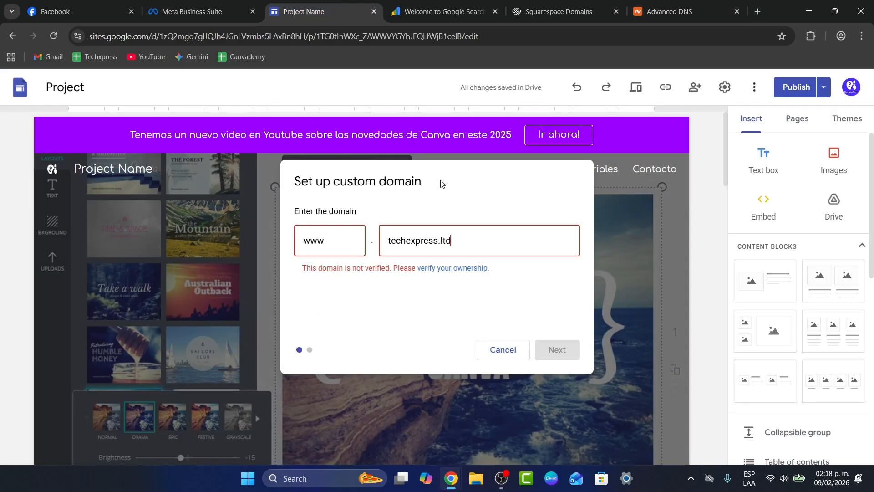
pyautogui.hotkey('ctrl', 'a')
pyautogui.hotkey('ctrl', 'v')
# Switch to Google Search Console, dismiss the verification result, and try to verify canvademy.site again
pyautogui.hotkey('ctrl', 'Tab')
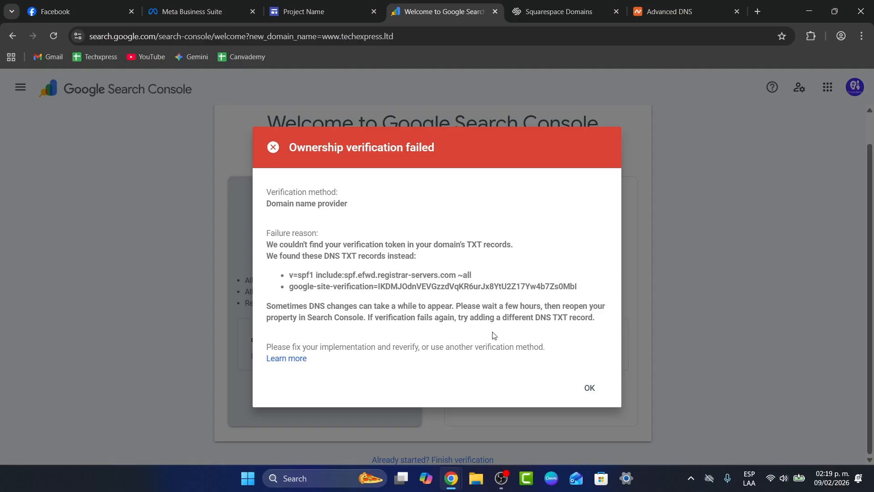
pyautogui.click(588, 388)
pyautogui.click(608, 422)
# Review the host records and mail settings of canvademy.site on Namecheap's Advanced DNS page
pyautogui.click(669, 11)
pyautogui.scroll(-5, 436, 310)
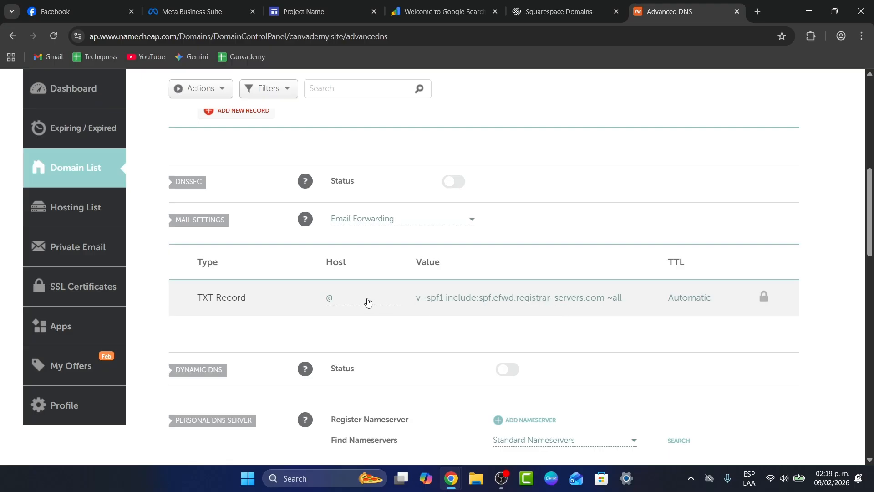
pyautogui.scroll(-1, 524, 324)
pyautogui.scroll(5, 525, 326)
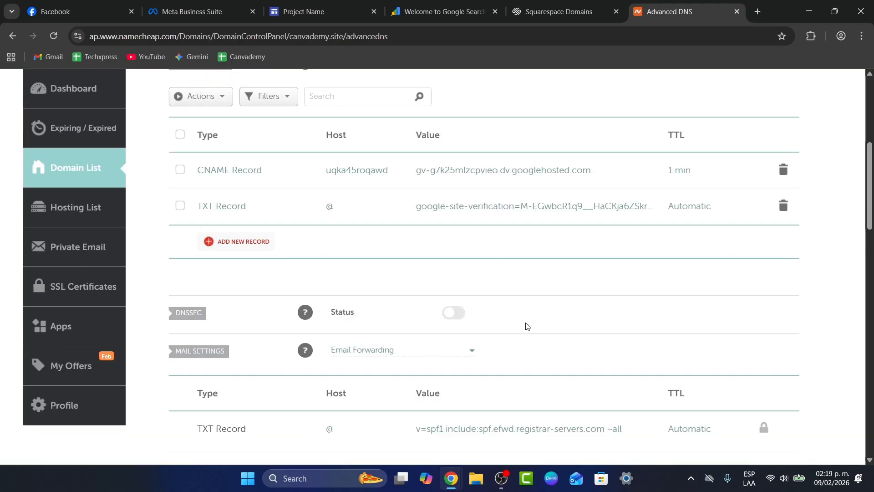
# Return to Google Search Console, dismiss the result message, and copy the TXT verification value for canvademy.site
pyautogui.click(559, 11)
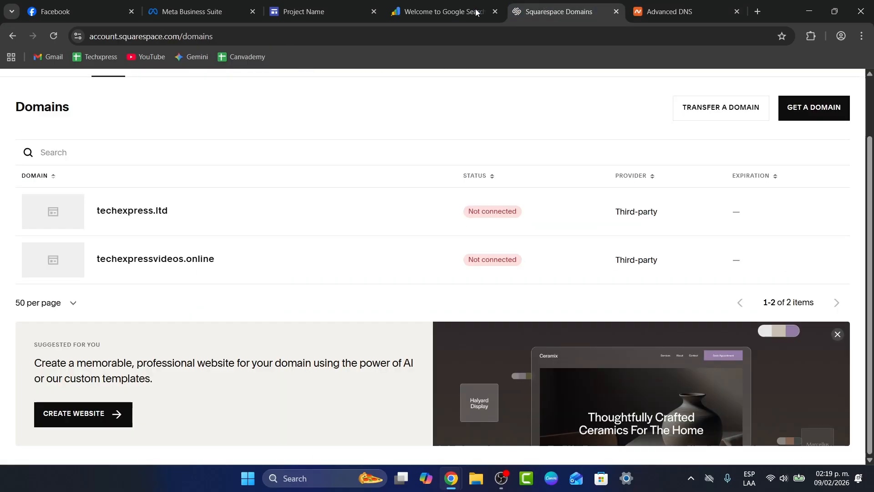
pyautogui.click(447, 9)
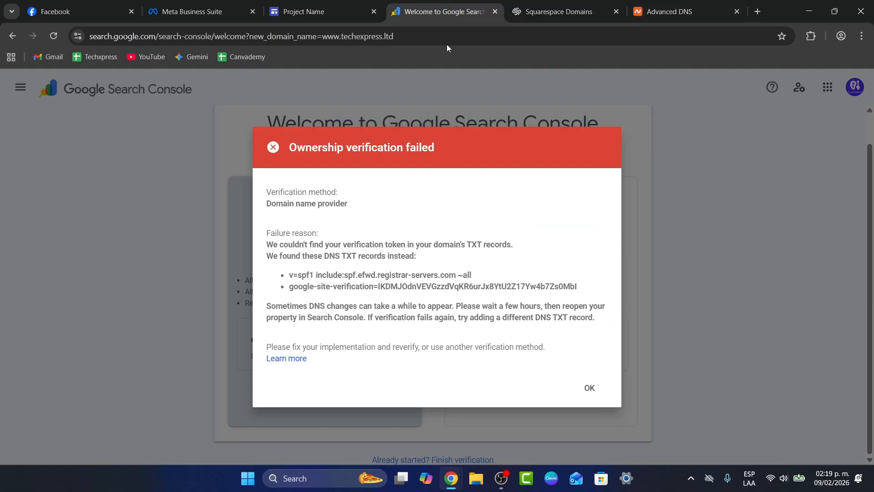
pyautogui.click(591, 386)
pyautogui.click(577, 266)
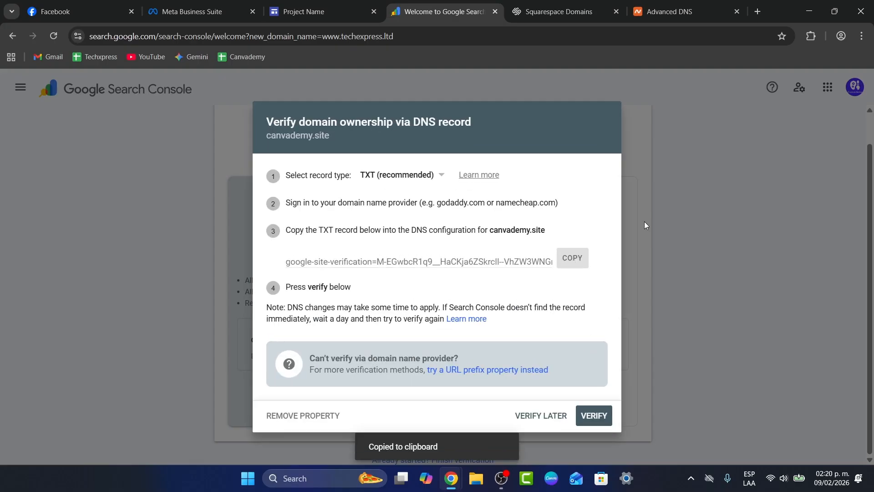
# Switch to Namecheap, replace the value of the TXT record with host @ with the copied verification token, and save the record
pyautogui.click(674, 11)
pyautogui.click(539, 270)
pyautogui.tripleClick(540, 270)
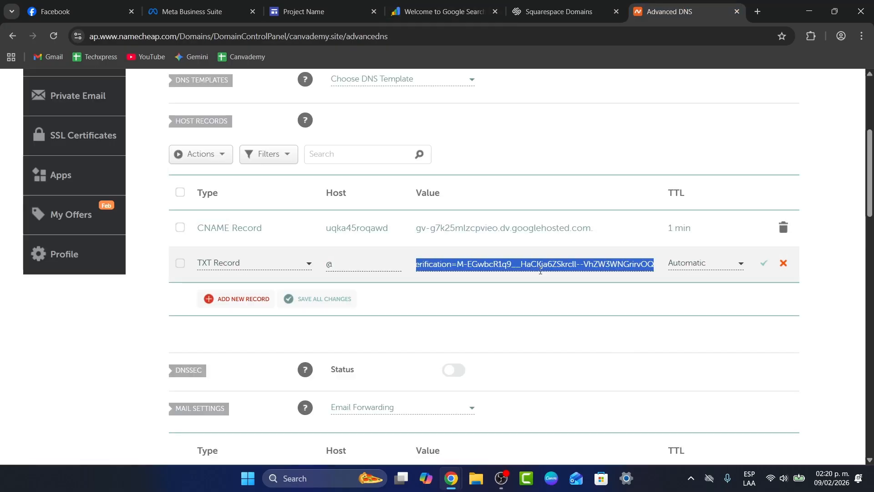
pyautogui.hotkey('ctrl', 'v')
pyautogui.click(764, 264)
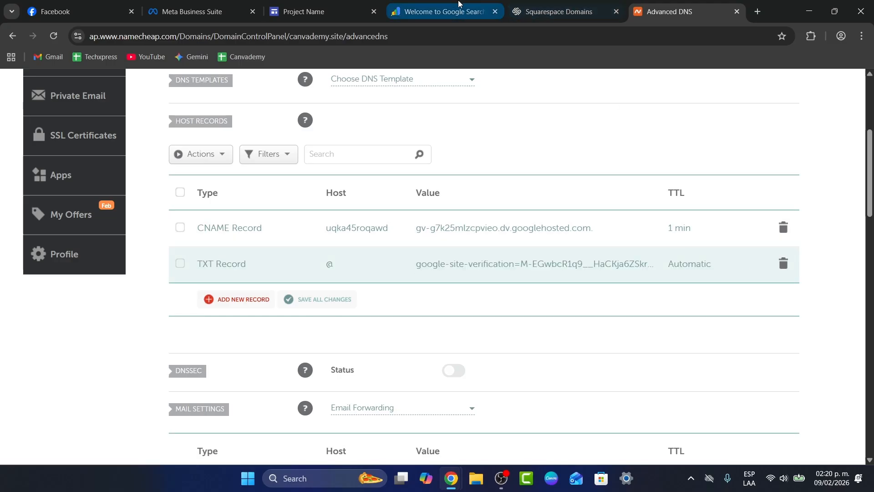
# Switch to Google Search Console and choose CNAME as the record type for verifying canvademy.site
pyautogui.click(441, 11)
pyautogui.click(427, 180)
pyautogui.click(402, 203)
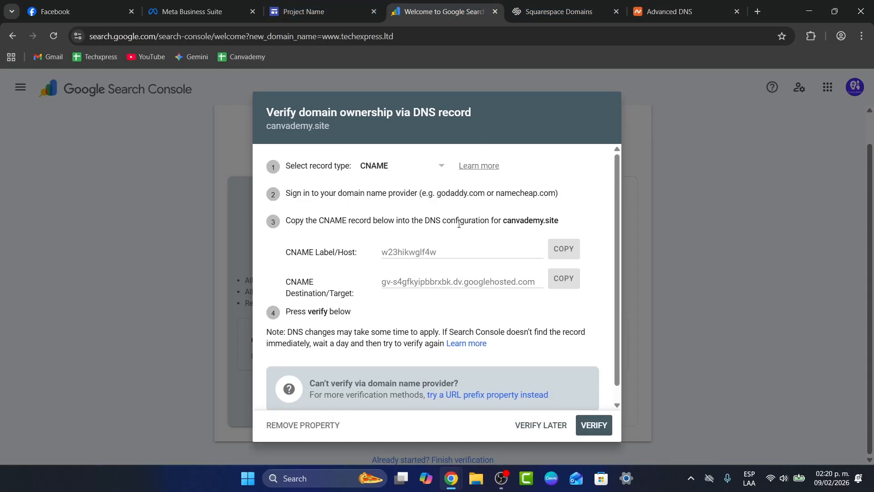
# Copy the CNAME destination for canvademy.site, switch to Namecheap, and replace the existing CNAME record's value with it
pyautogui.click(564, 279)
pyautogui.click(669, 11)
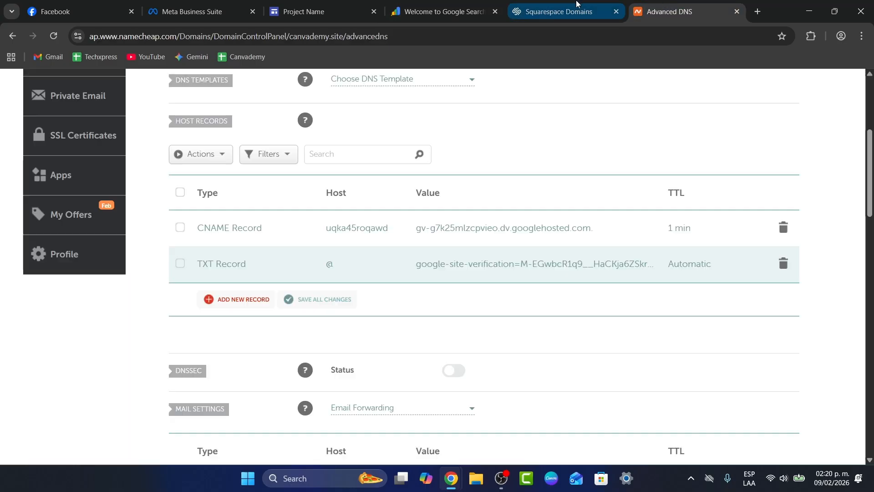
pyautogui.click(547, 232)
pyautogui.hotkey('ctrl', 'v')
# Copy the CNAME label from Google Search Console, replace the host of Namecheap's existing CNAME record with it, and save the record
pyautogui.click(440, 12)
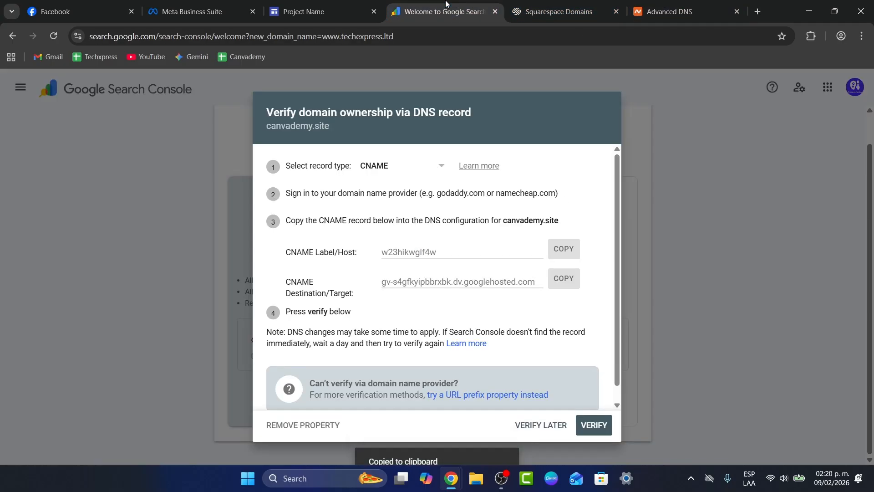
pyautogui.doubleClick(415, 253)
pyautogui.click(652, 8)
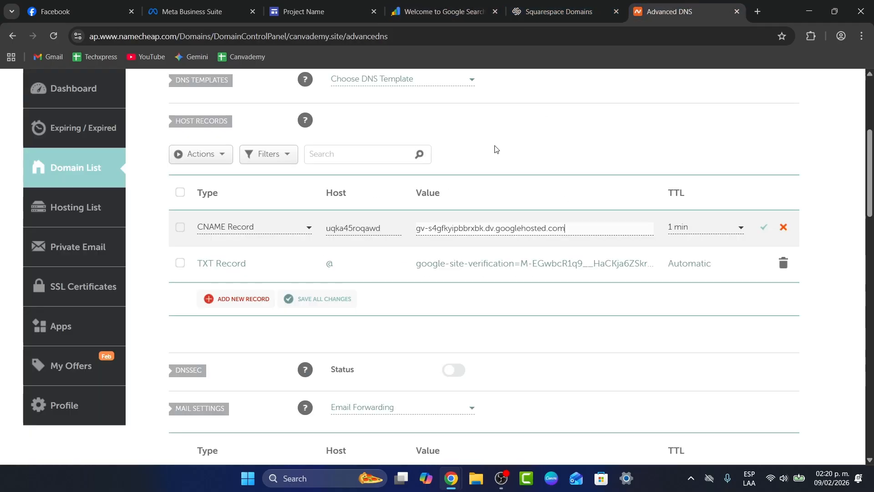
pyautogui.doubleClick(358, 228)
pyautogui.hotkey('ctrl', 'v')
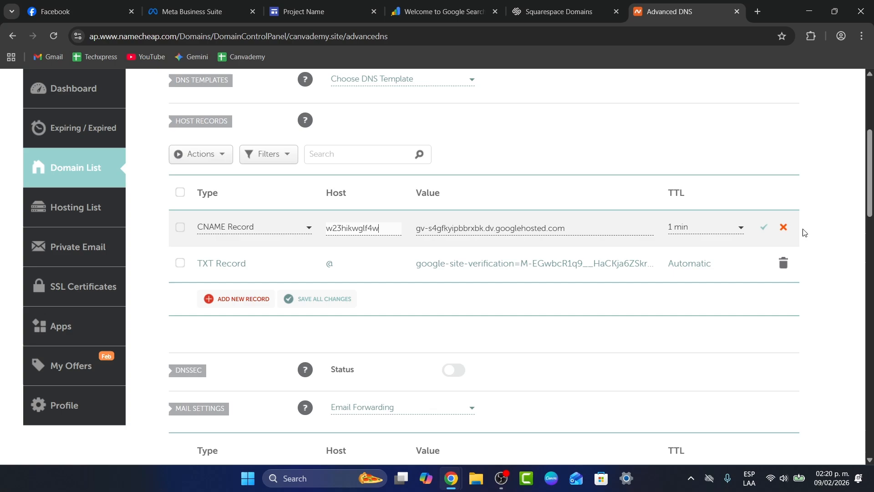
pyautogui.click(765, 230)
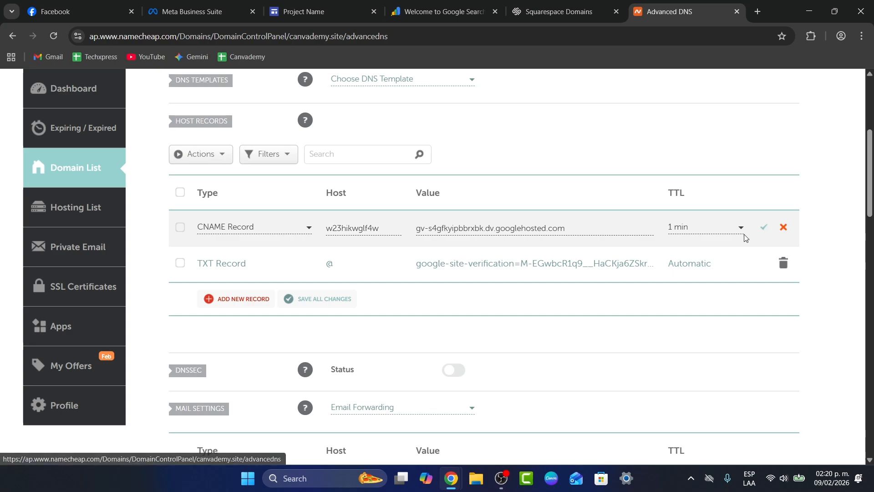
# Switch to Google Search Console and verify ownership of canvademy.site, retrying with the TXT record type, and dismiss the result message
pyautogui.click(316, 3)
pyautogui.click(444, 12)
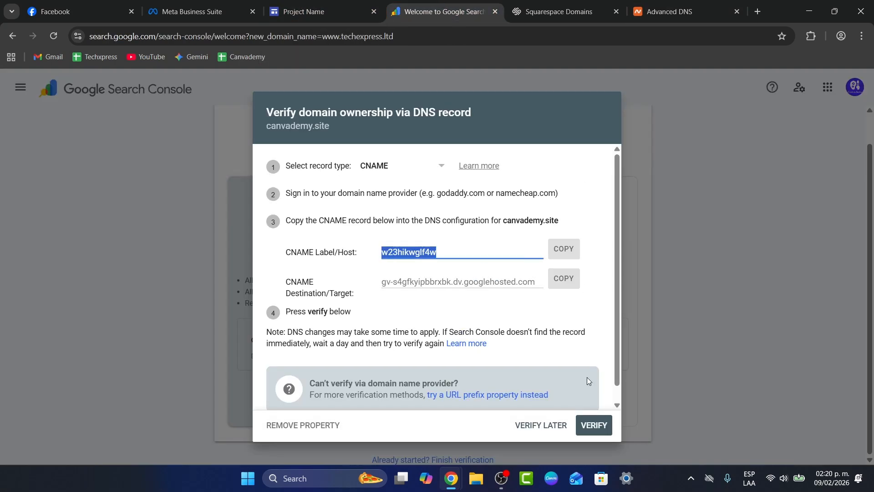
pyautogui.click(592, 424)
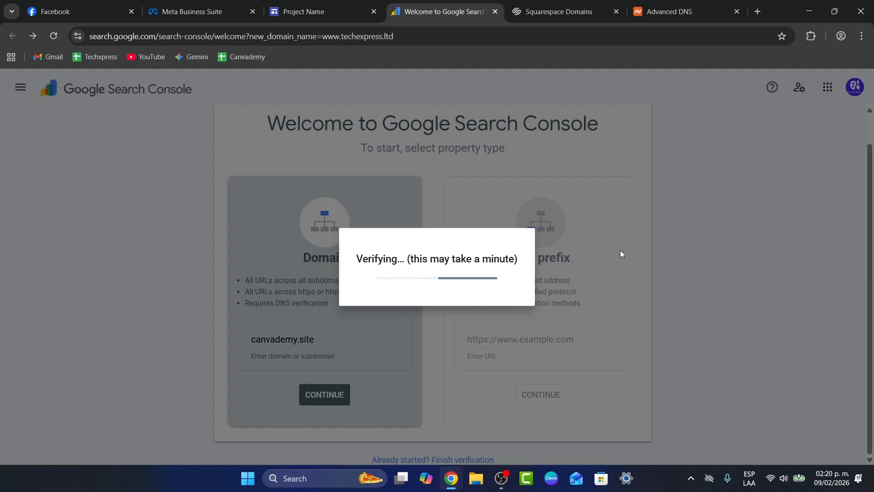
pyautogui.click(587, 352)
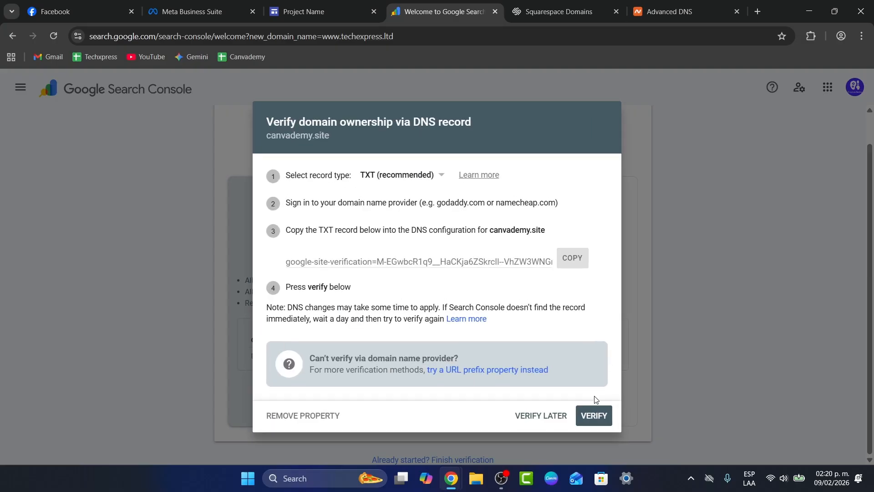
pyautogui.click(594, 416)
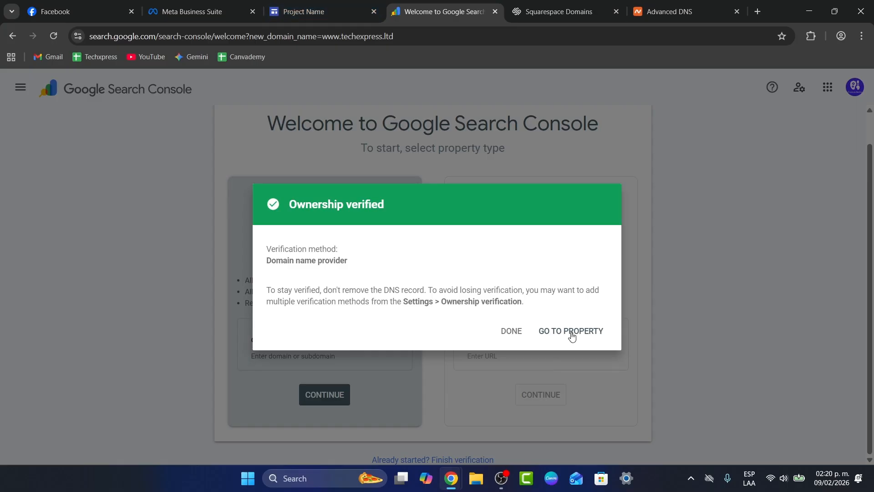
pyautogui.click(517, 339)
pyautogui.click(355, 8)
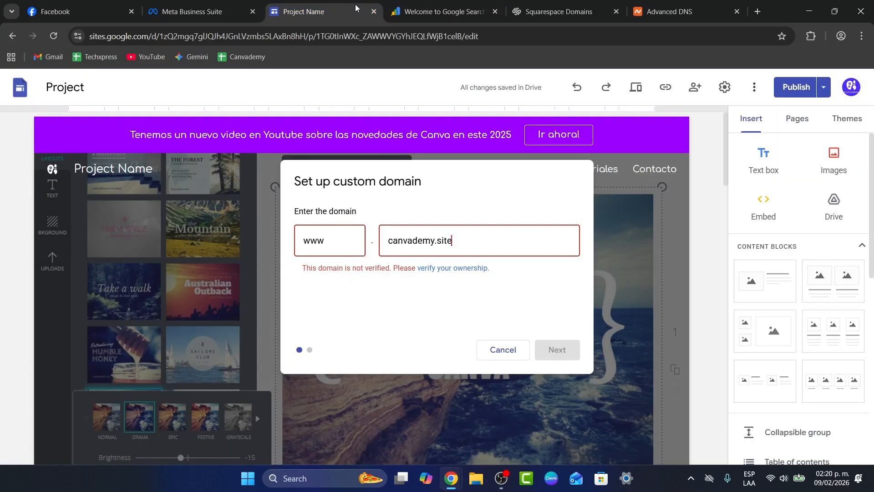
pyautogui.press('BackSpace')
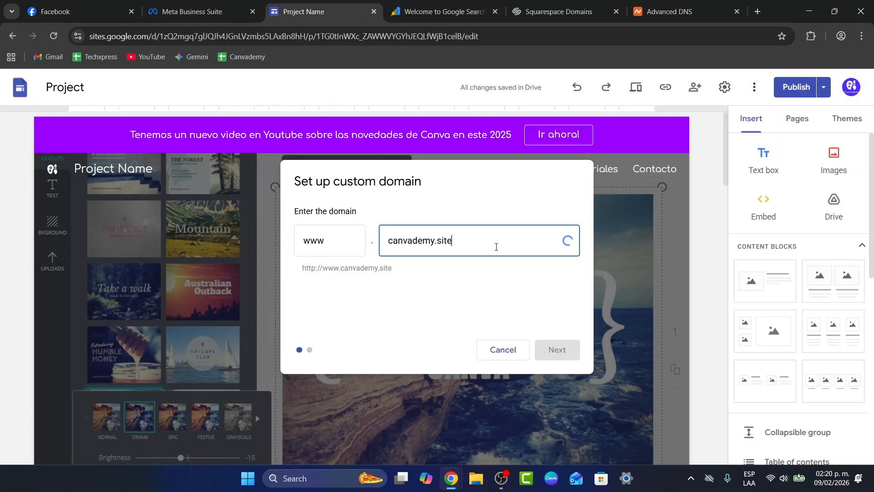
pyautogui.click(555, 351)
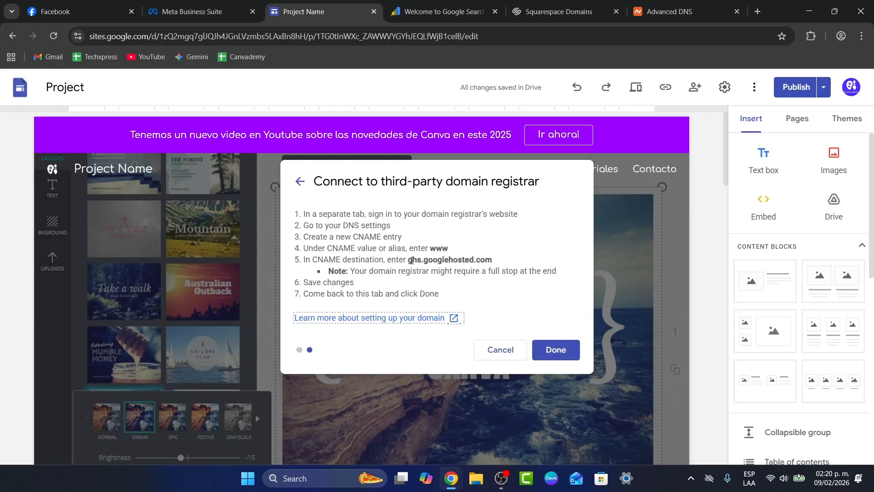
# Copy the CNAME destination ghs.googlehosted.com and add a CNAME record in Namecheap with host www and that value, then save it
pyautogui.moveTo(408, 261); pyautogui.dragTo(496, 260)
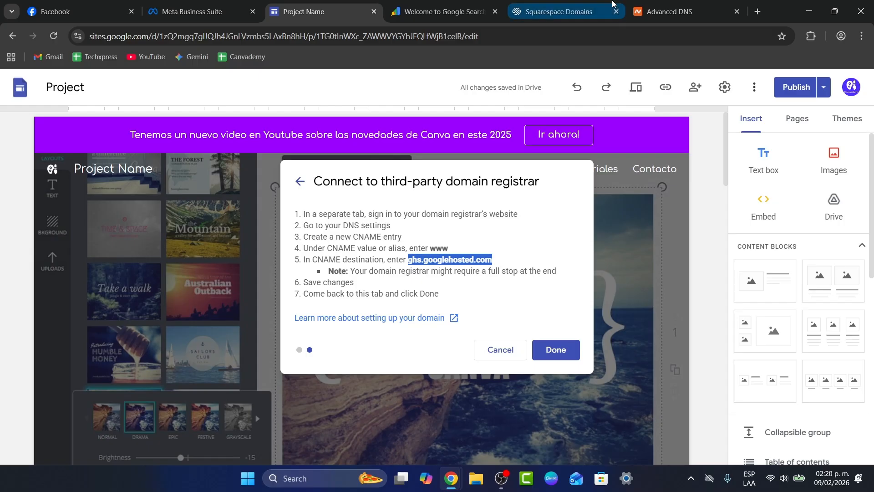
pyautogui.click(670, 10)
pyautogui.click(246, 295)
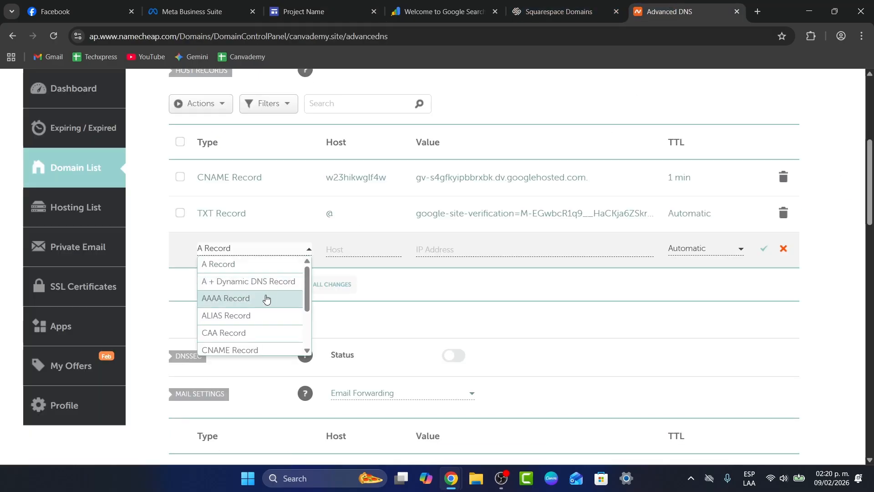
pyautogui.scroll(-2, 265, 298)
pyautogui.click(263, 297)
pyautogui.click(337, 249)
pyautogui.write('www')
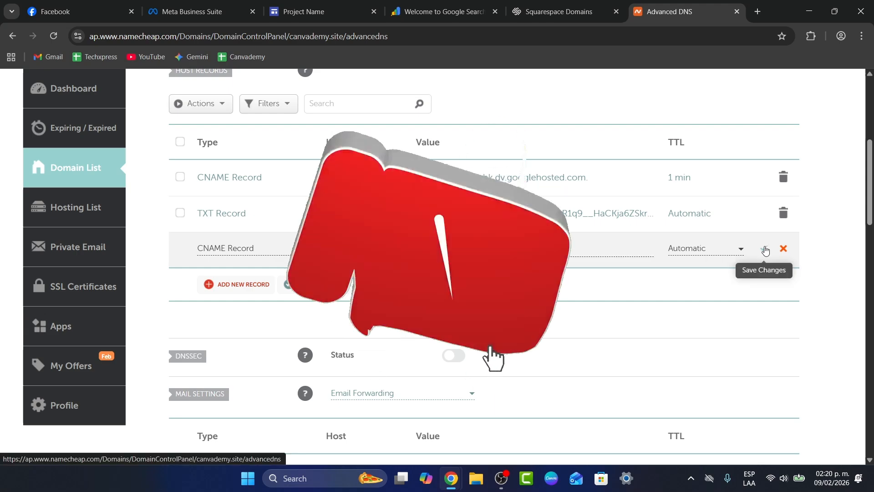
pyautogui.click(763, 248)
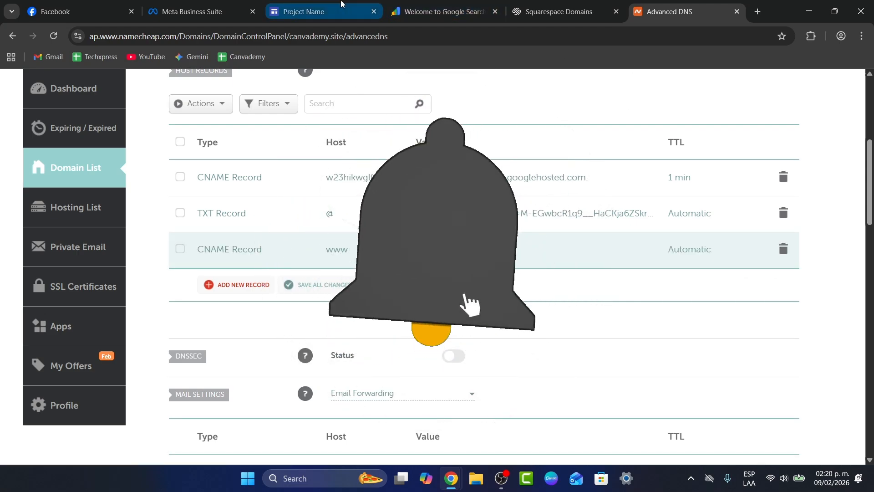
# Switch to Google Sites, finish the custom domain setup, and open the site's publishing review
pyautogui.click(339, 3)
pyautogui.click(556, 350)
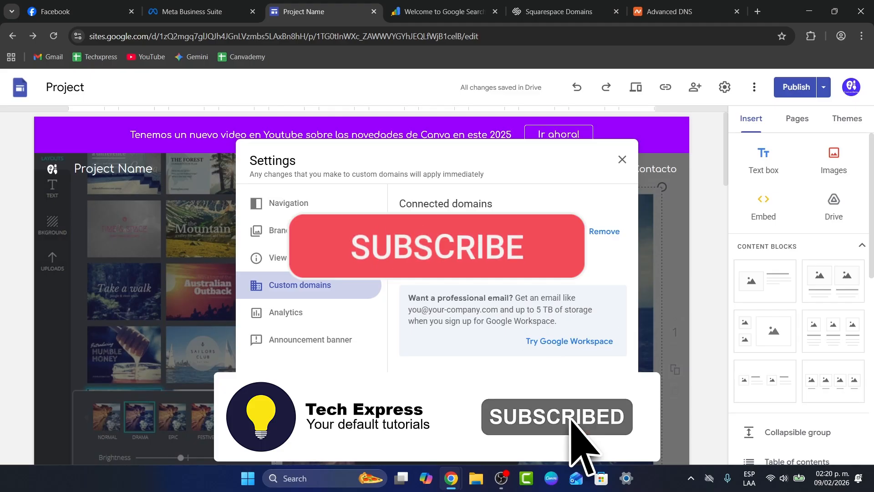
pyautogui.click(623, 159)
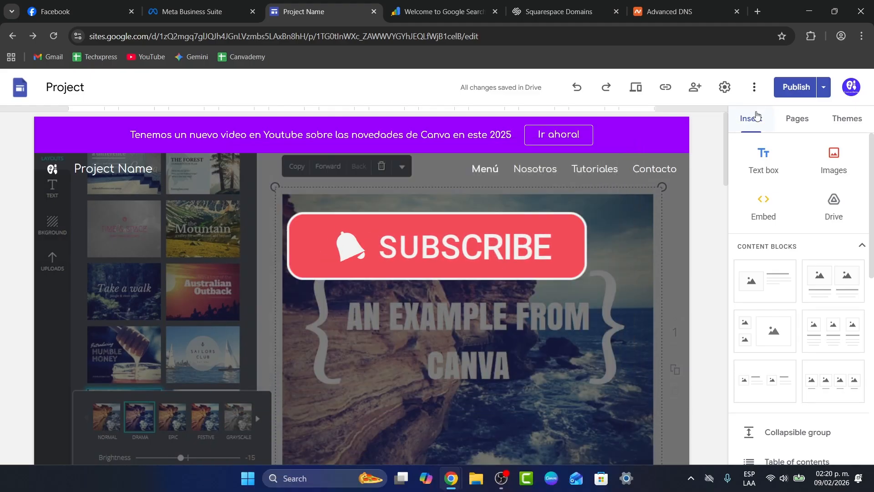
pyautogui.click(777, 95)
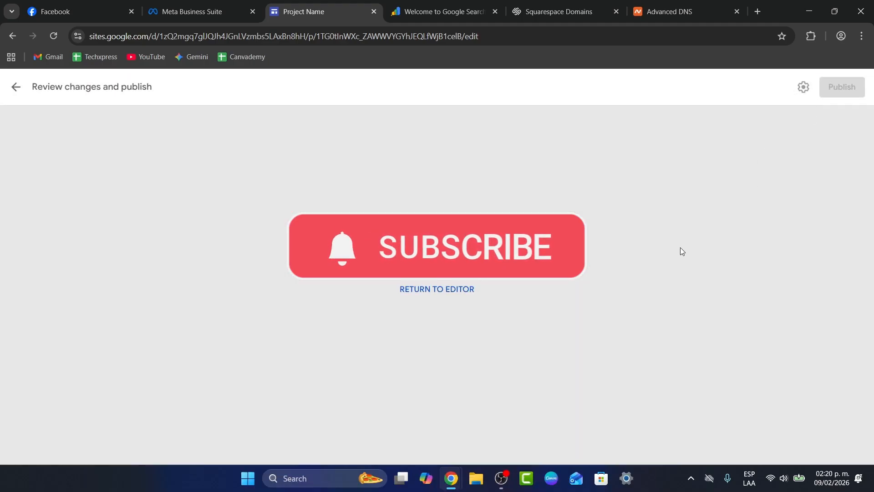